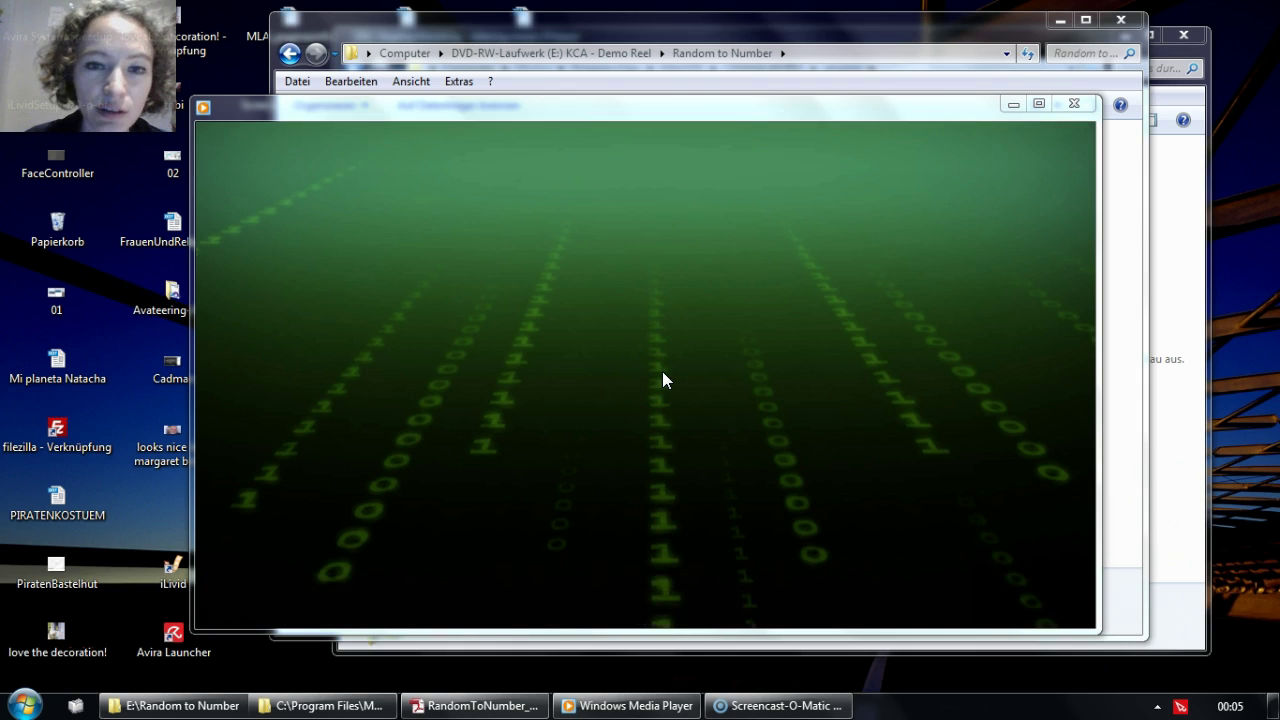
Step: Play the KCA-DemoReel15 reel of glowing green 0/1 digit columns, then pause and minimize the player
{"action": "left_click", "coordinate": [613, 360]}
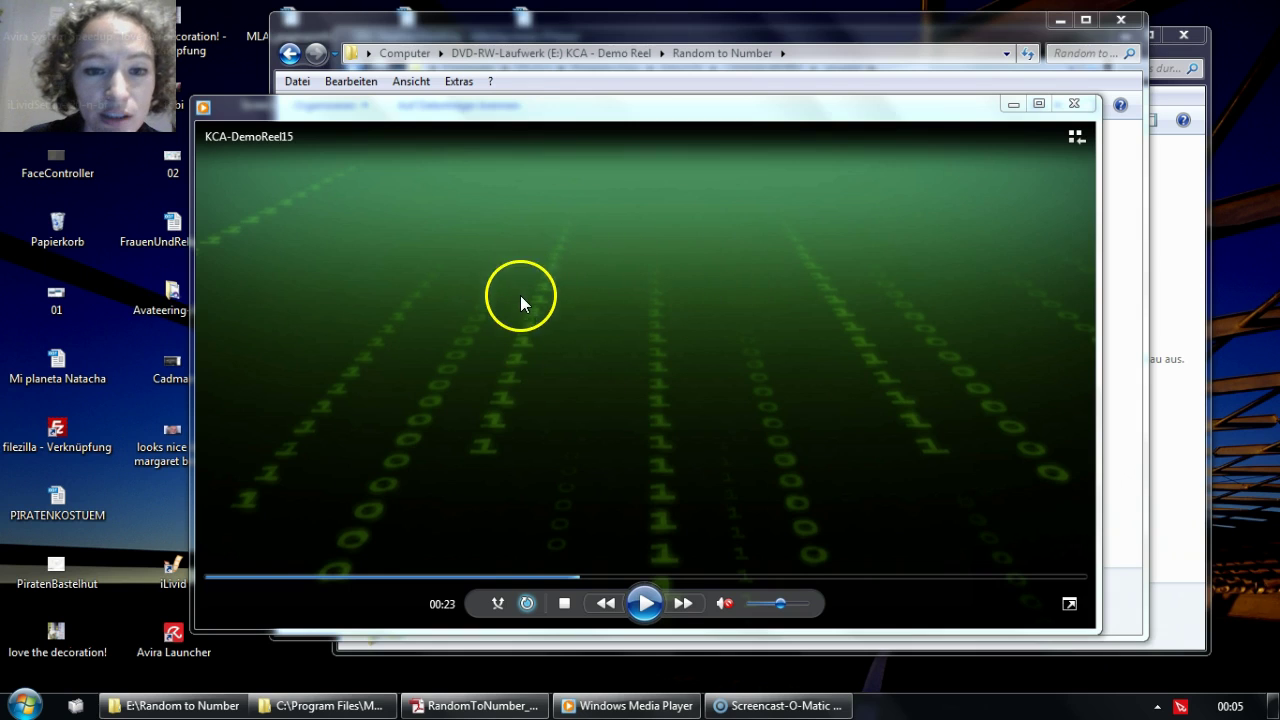
{"action": "left_click", "coordinate": [644, 604]}
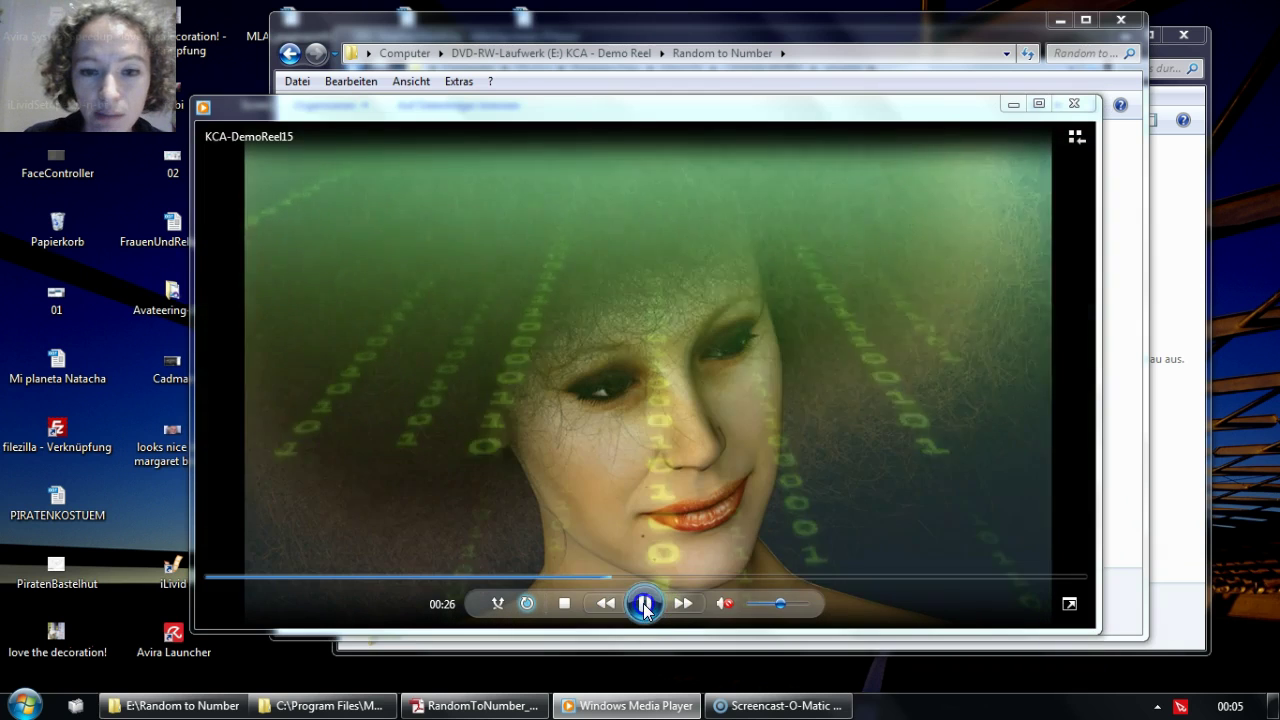
{"action": "left_click", "coordinate": [644, 604]}
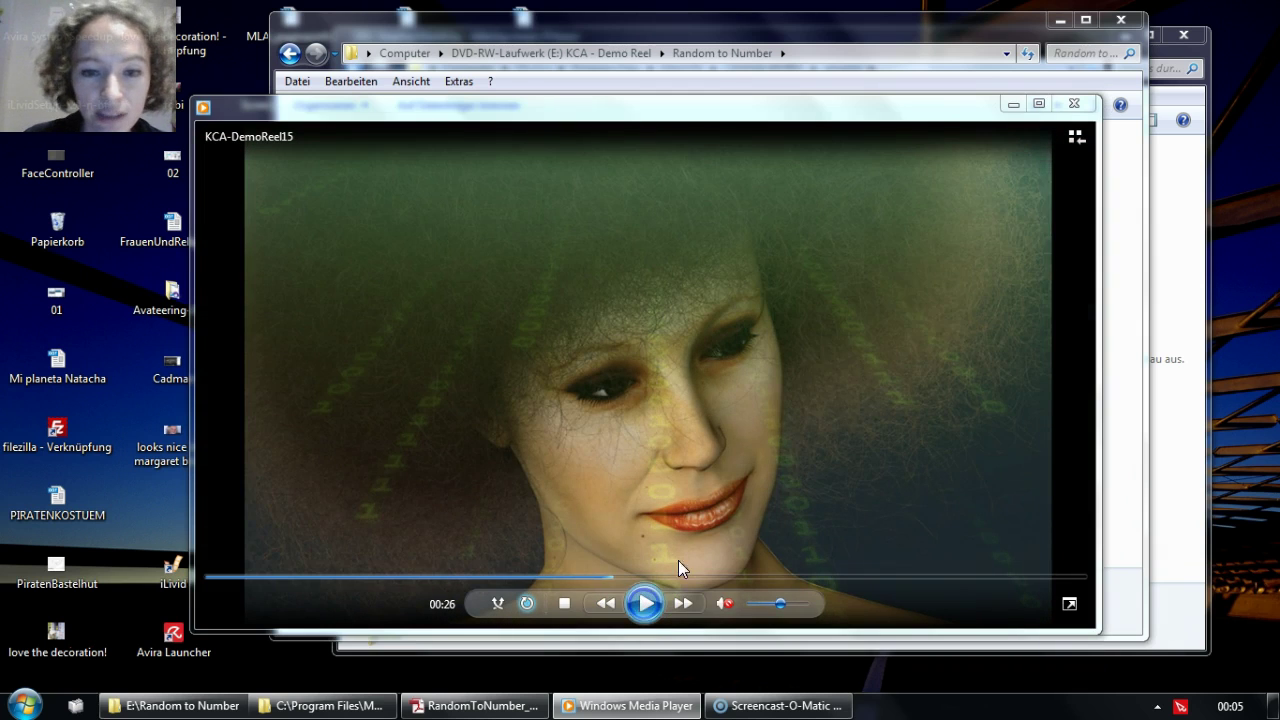
Step: Arrange the E:\Random to Number and CINEMA 4D R17 plugins windows side by side, then drag RandomNumber into plugins
{"action": "left_click", "coordinate": [1015, 106]}
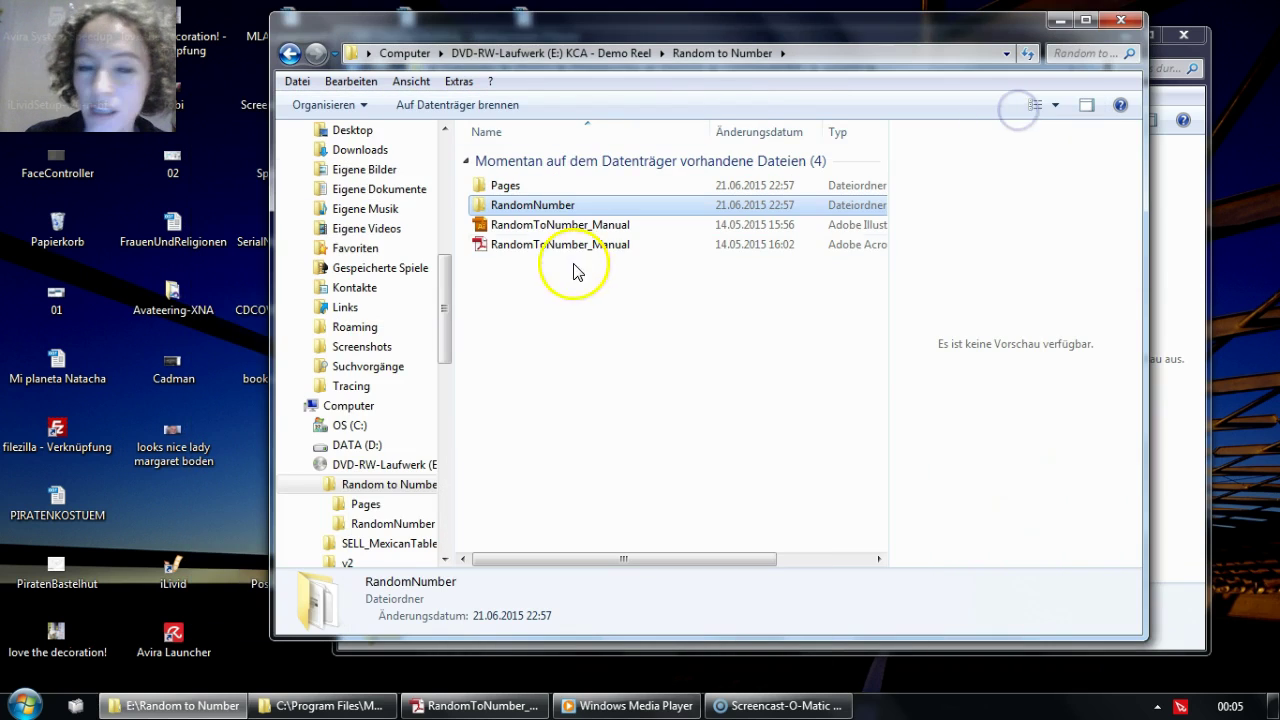
{"action": "left_click_drag", "start_coordinate": [559, 17], "coordinate": [338, 23]}
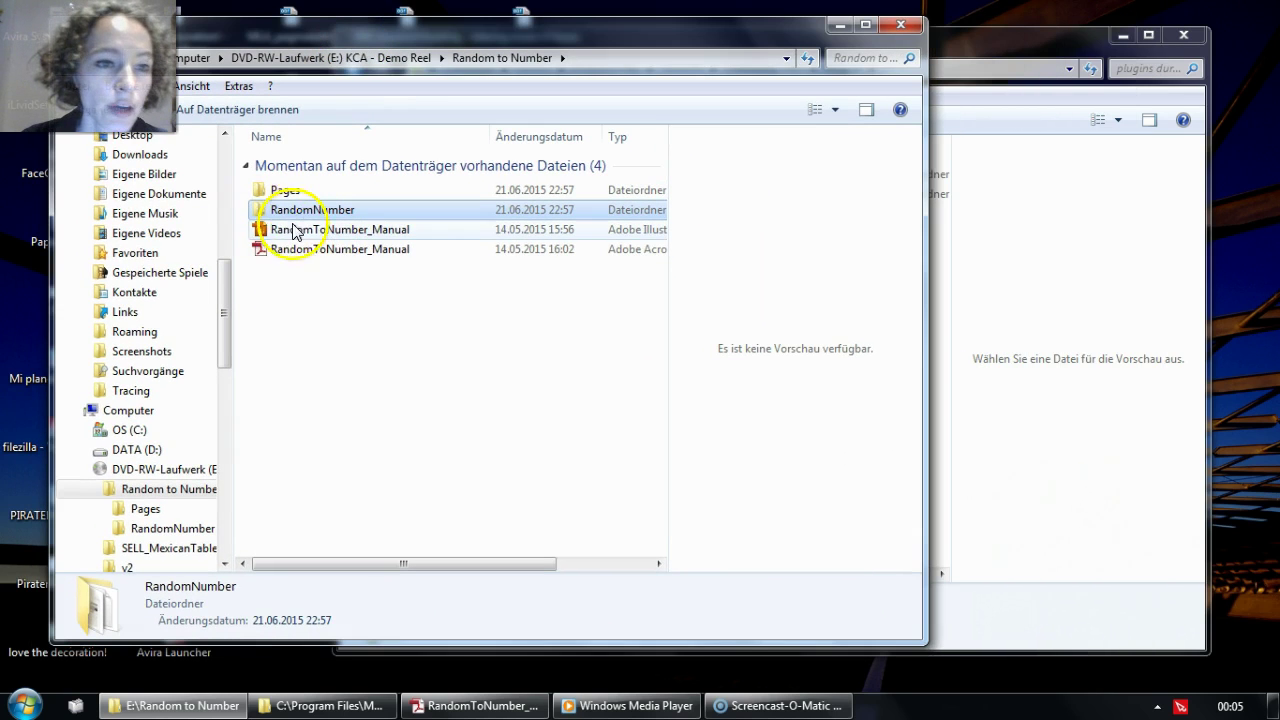
{"action": "mouse_move", "coordinate": [305, 218]}
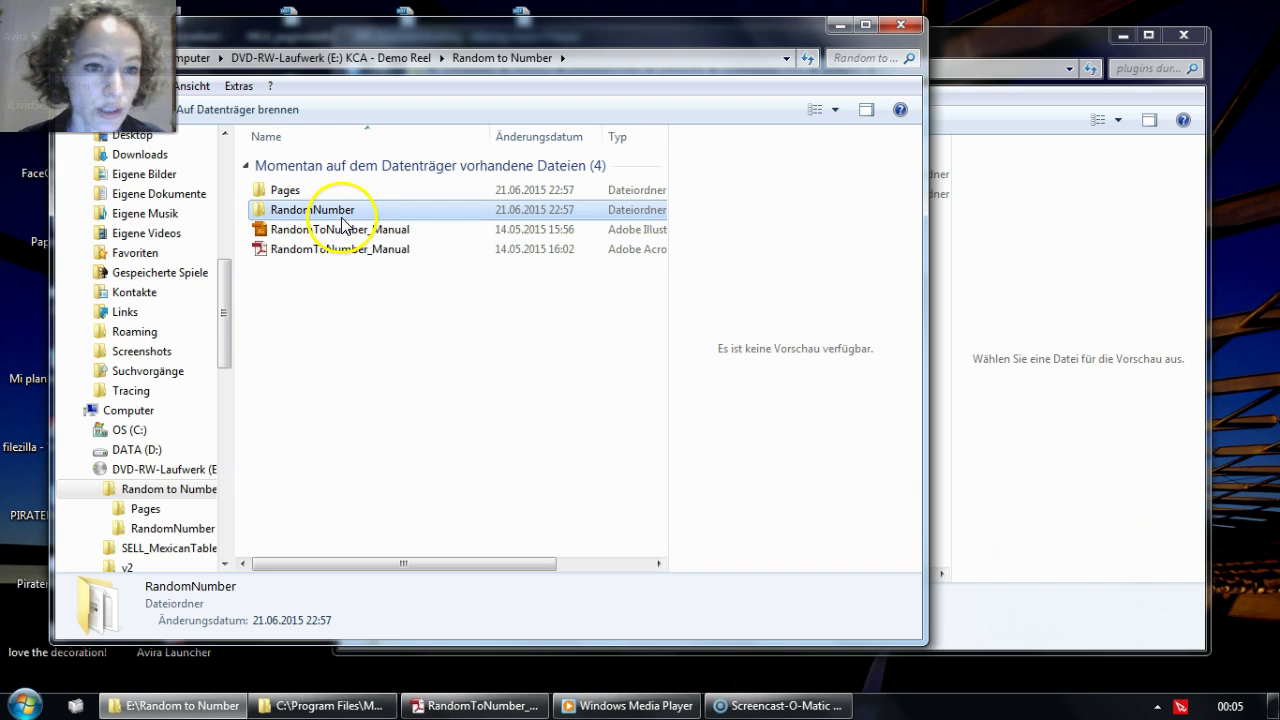
{"action": "left_click", "coordinate": [1075, 57]}
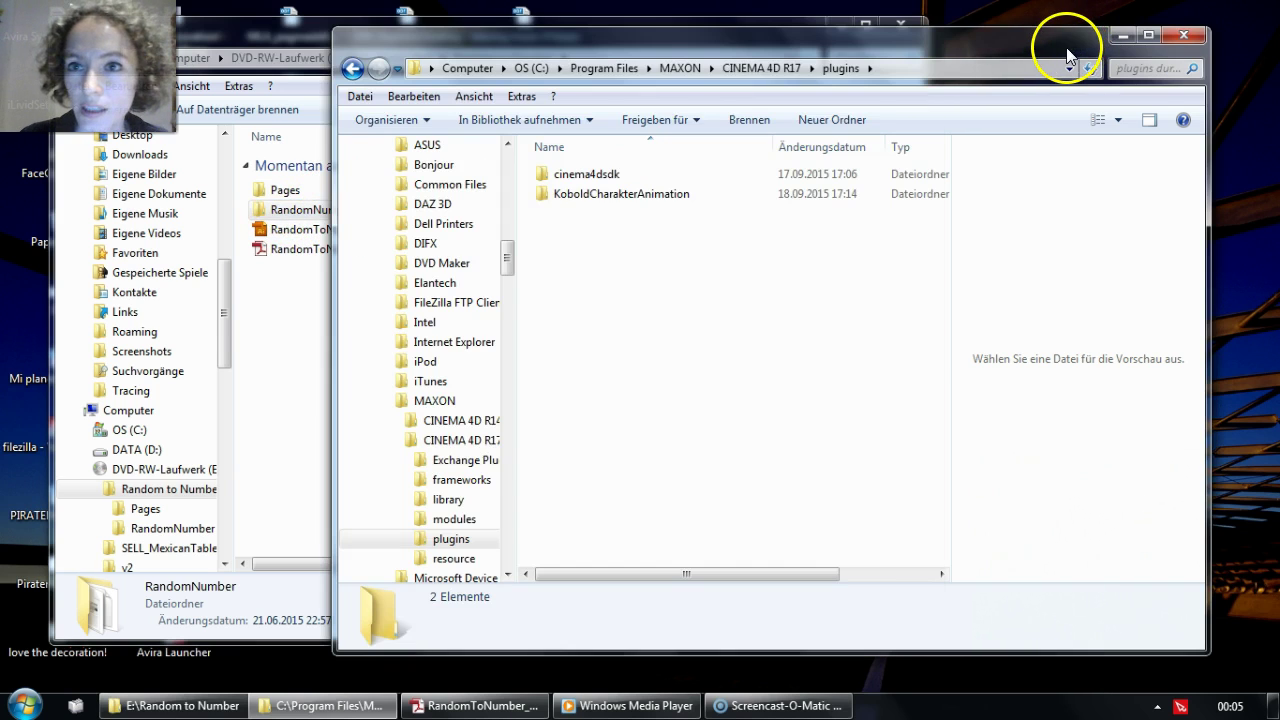
{"action": "left_click_drag", "start_coordinate": [1063, 43], "coordinate": [863, 48]}
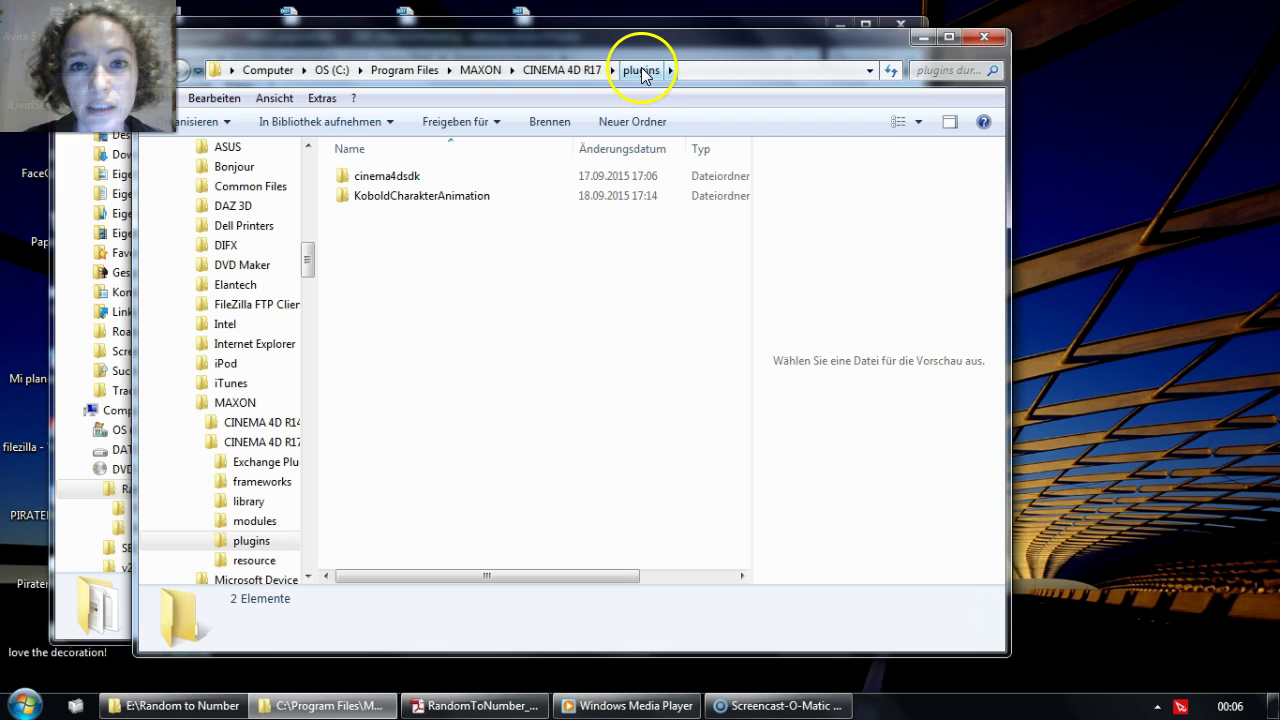
{"action": "left_click_drag", "start_coordinate": [645, 78], "coordinate": [457, 243]}
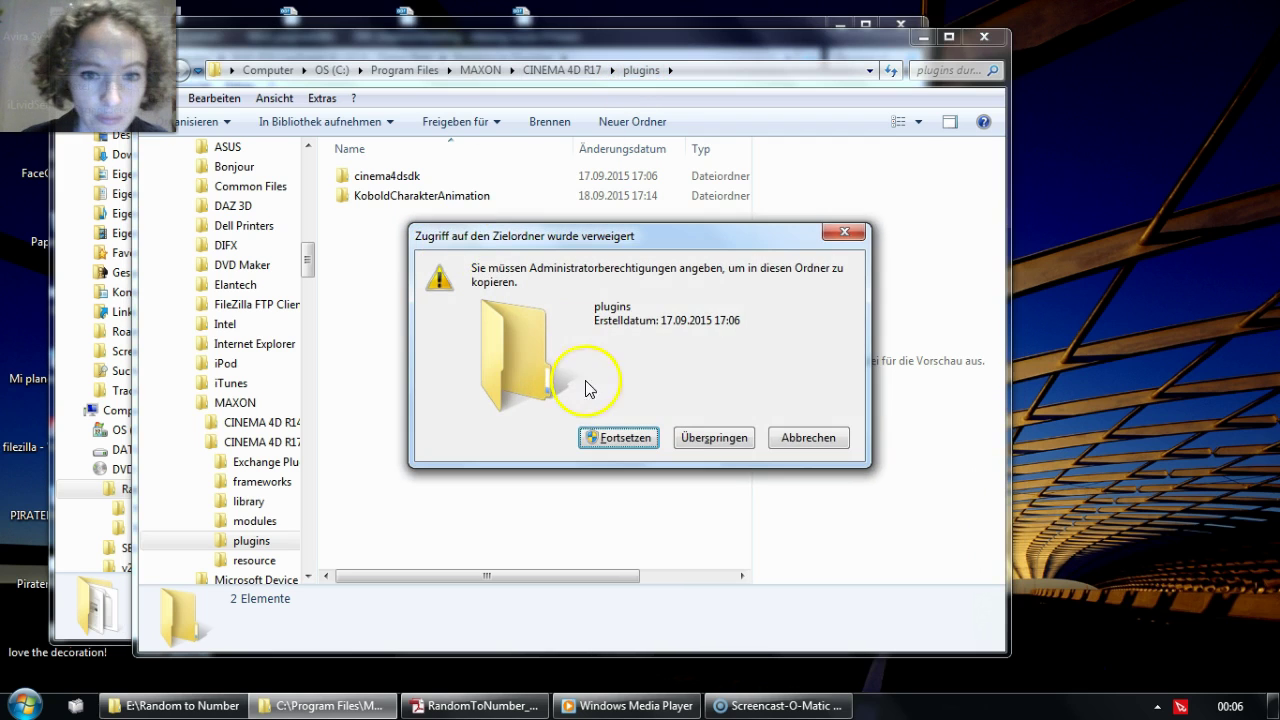
Step: Grant administrator permission so RandomNumber finishes copying into the plugins folder
{"action": "left_click", "coordinate": [607, 437]}
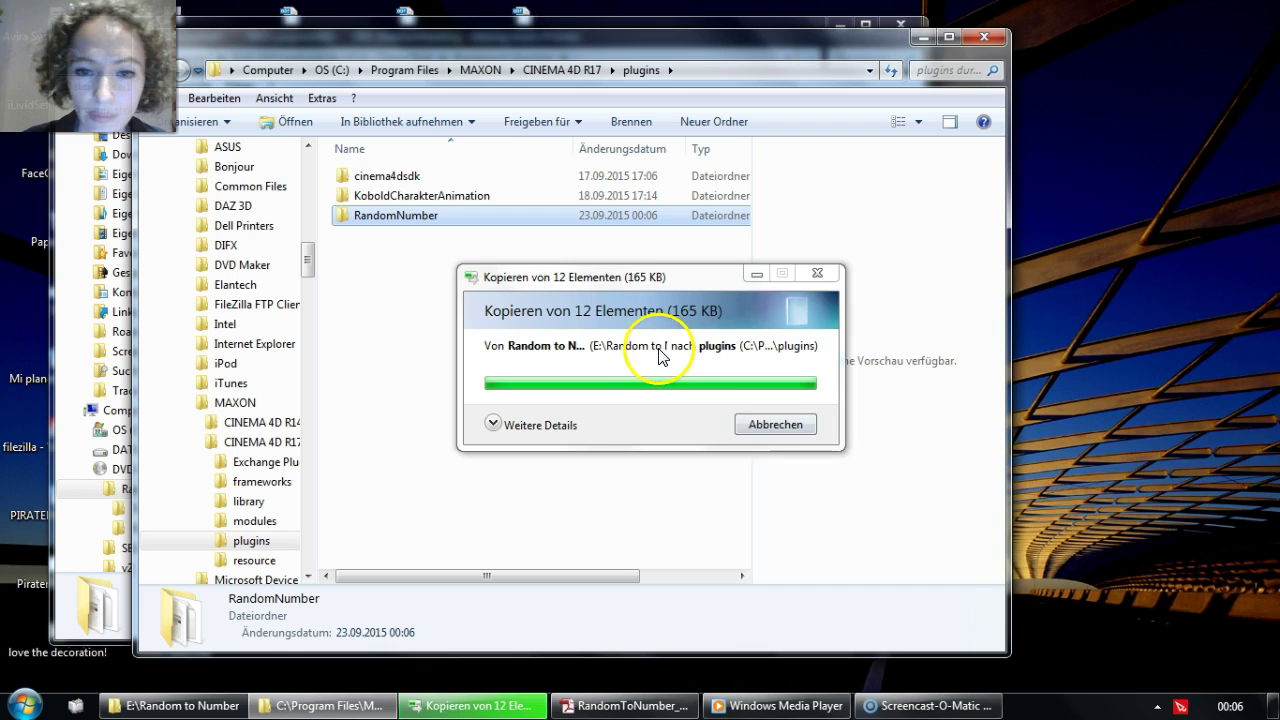
{"action": "left_click_drag", "start_coordinate": [285, 52], "coordinate": [433, 42]}
{"action": "left_click", "coordinate": [190, 40]}
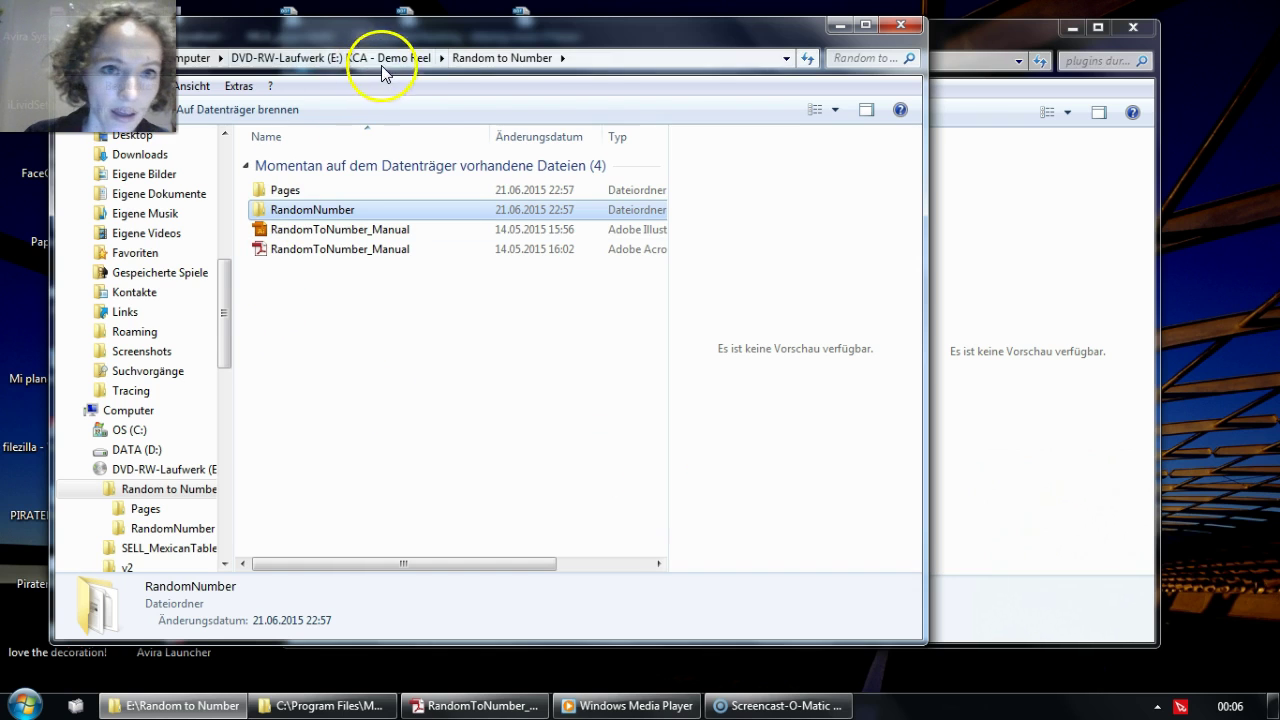
{"action": "left_click", "coordinate": [960, 34]}
Step: Launch CINEMA 4D R17 from its program folder
{"action": "left_click", "coordinate": [713, 62]}
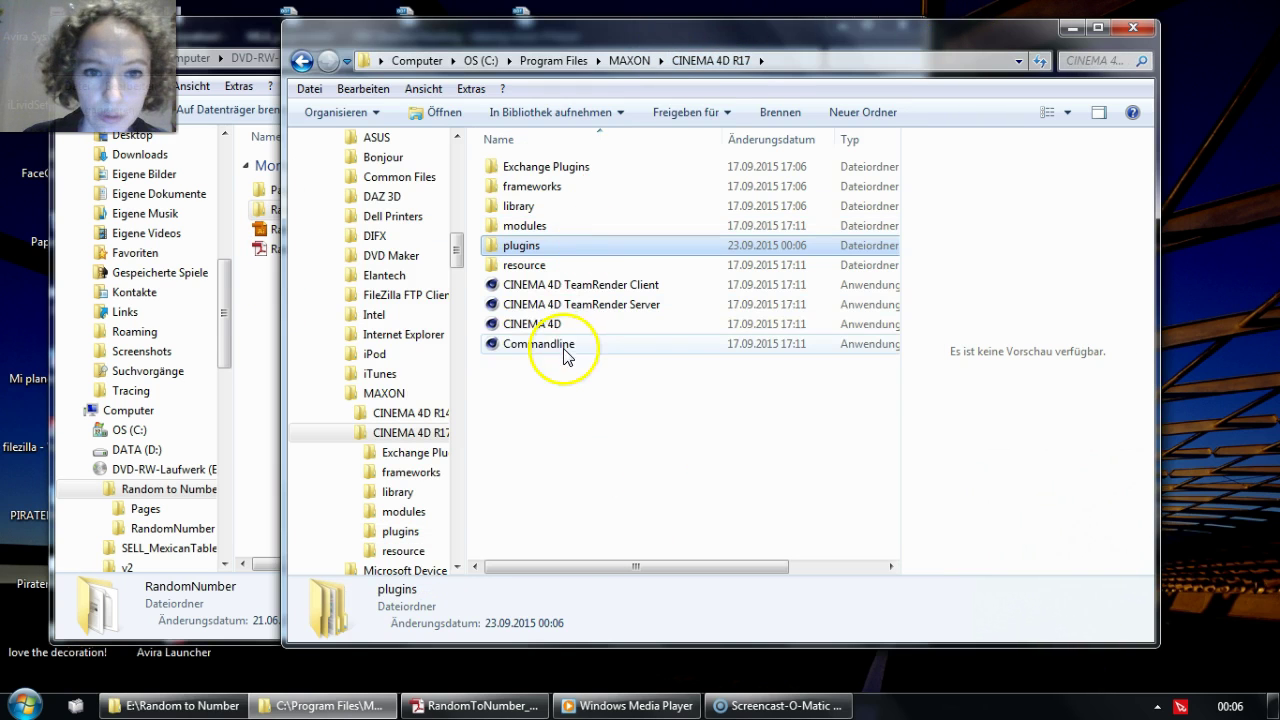
{"action": "left_click", "coordinate": [560, 324]}
{"action": "double_click", "coordinate": [812, 328]}
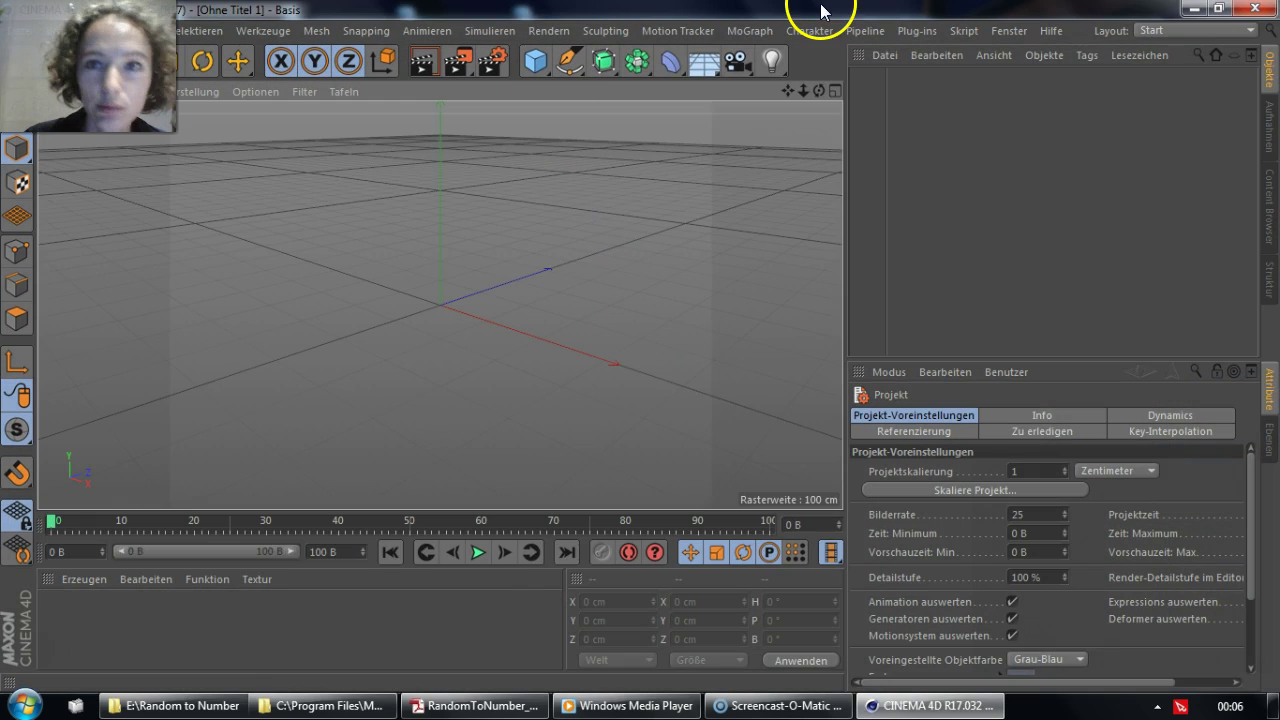
Step: Add a RandomNumber object from Plug-ins and run Start to generate RandomController and FontSelector
{"action": "left_click", "coordinate": [929, 31]}
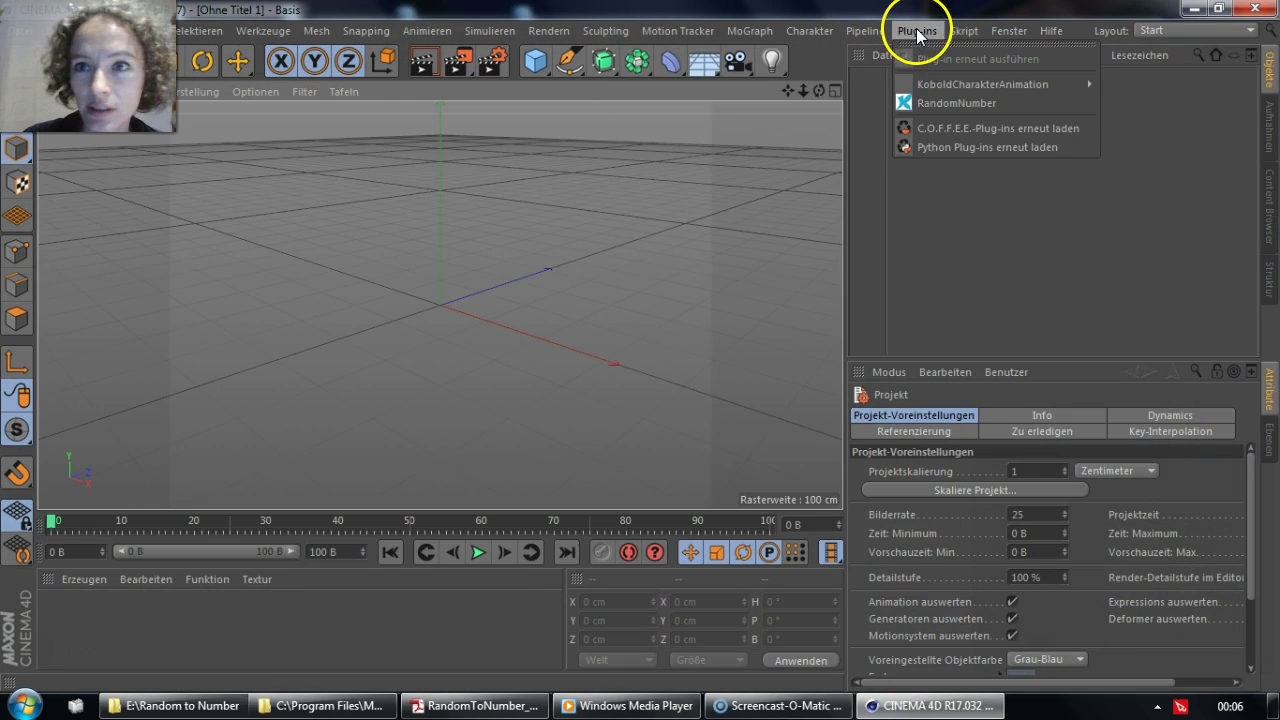
{"action": "left_click", "coordinate": [947, 105]}
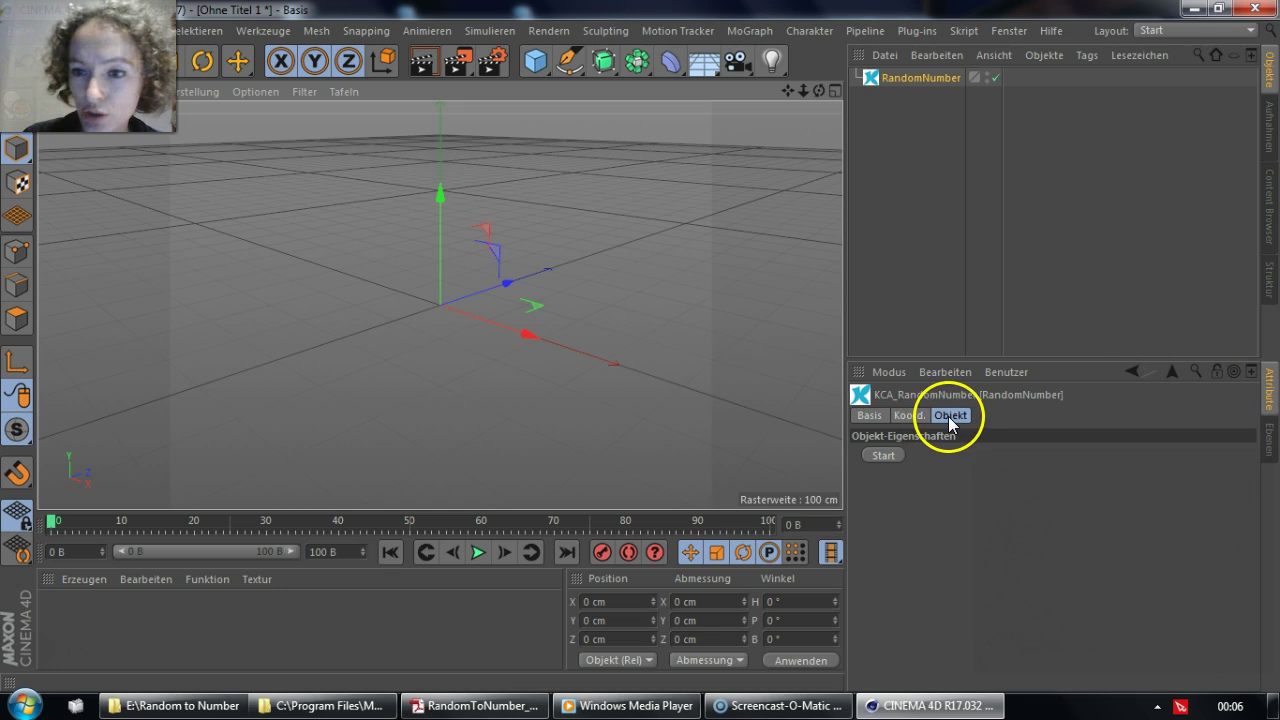
{"action": "left_click", "coordinate": [883, 456]}
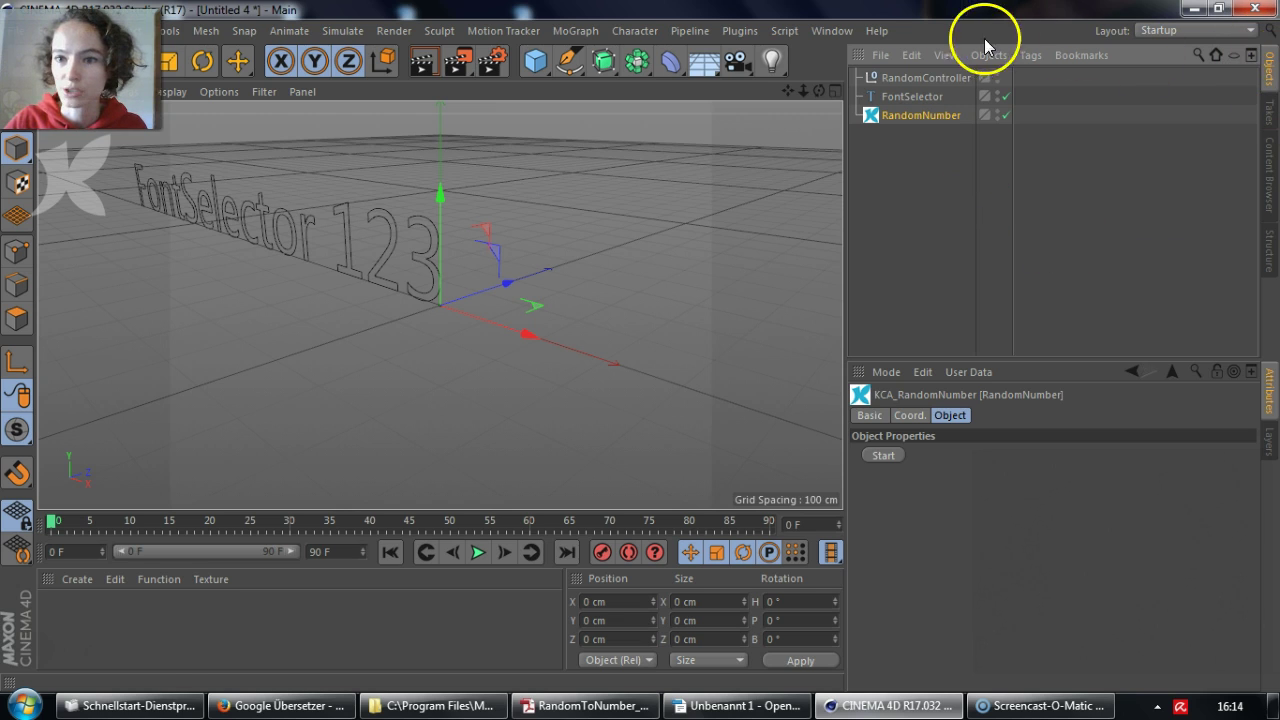
Step: Inspect RandomController's Animation Start/End and Sequence Display Time groups in Rand Data, comparing with the Writer notes
{"action": "left_click", "coordinate": [918, 80]}
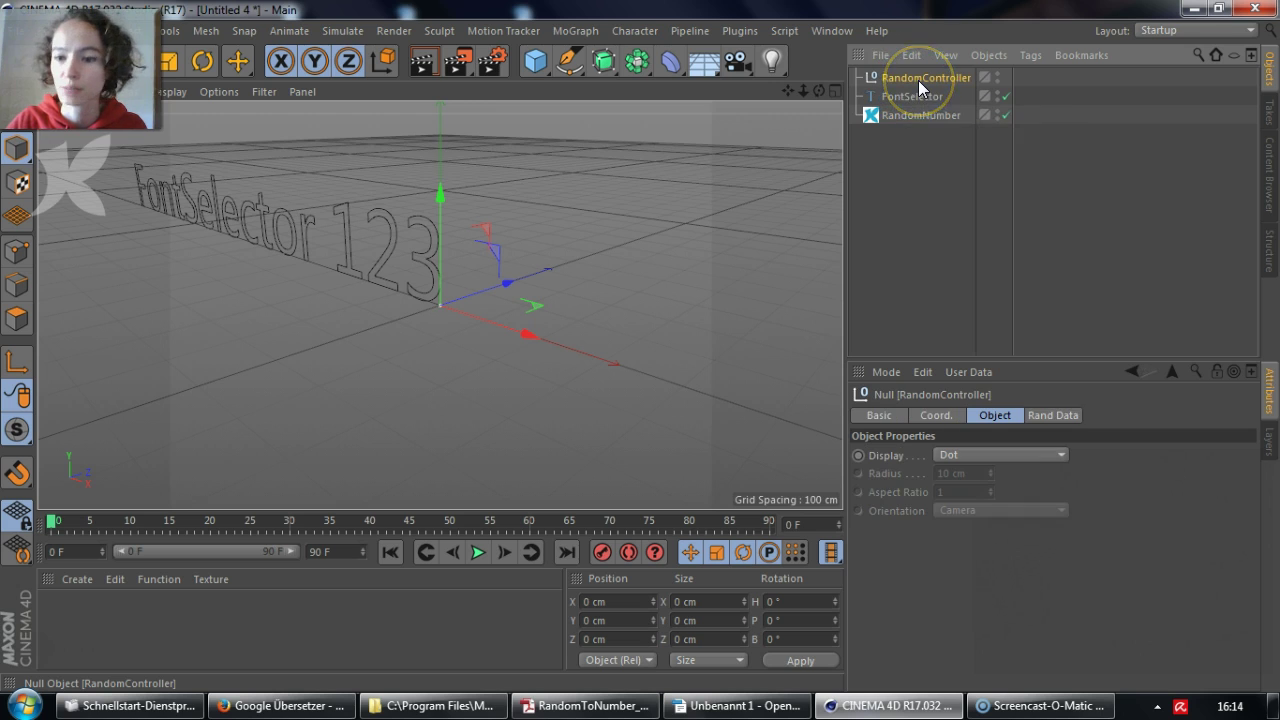
{"action": "left_click", "coordinate": [1063, 414]}
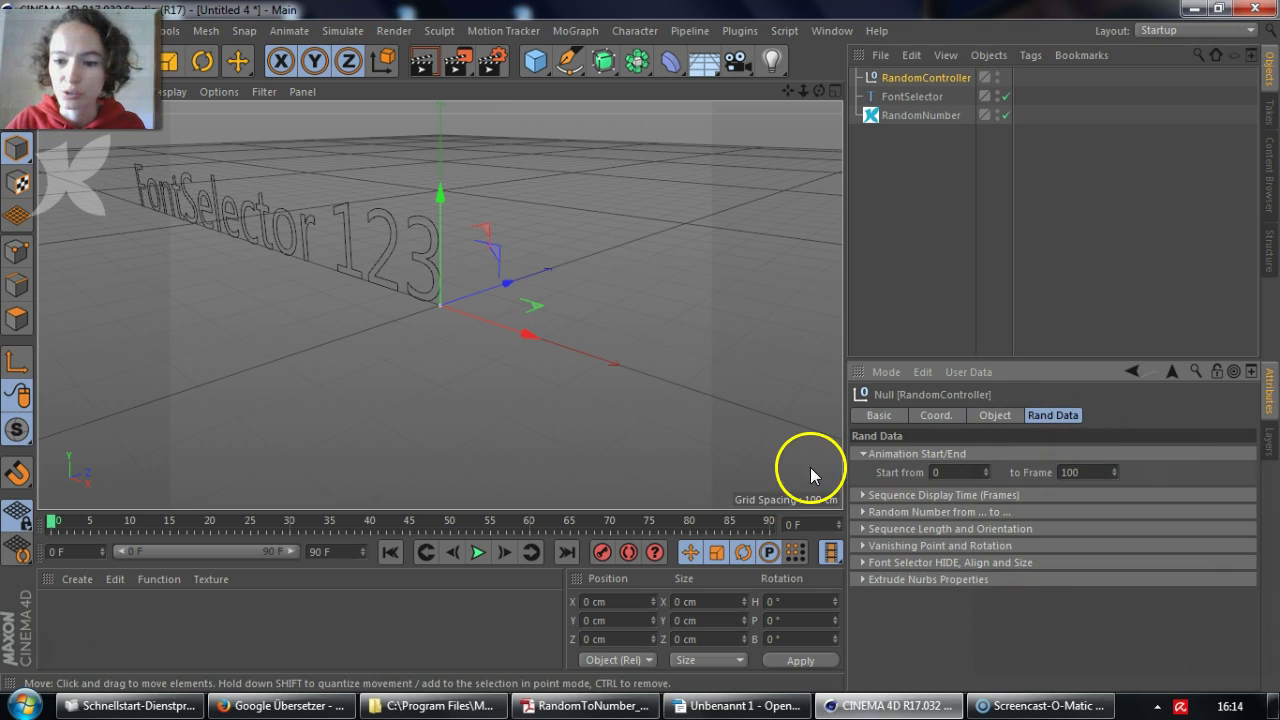
{"action": "left_click", "coordinate": [865, 454]}
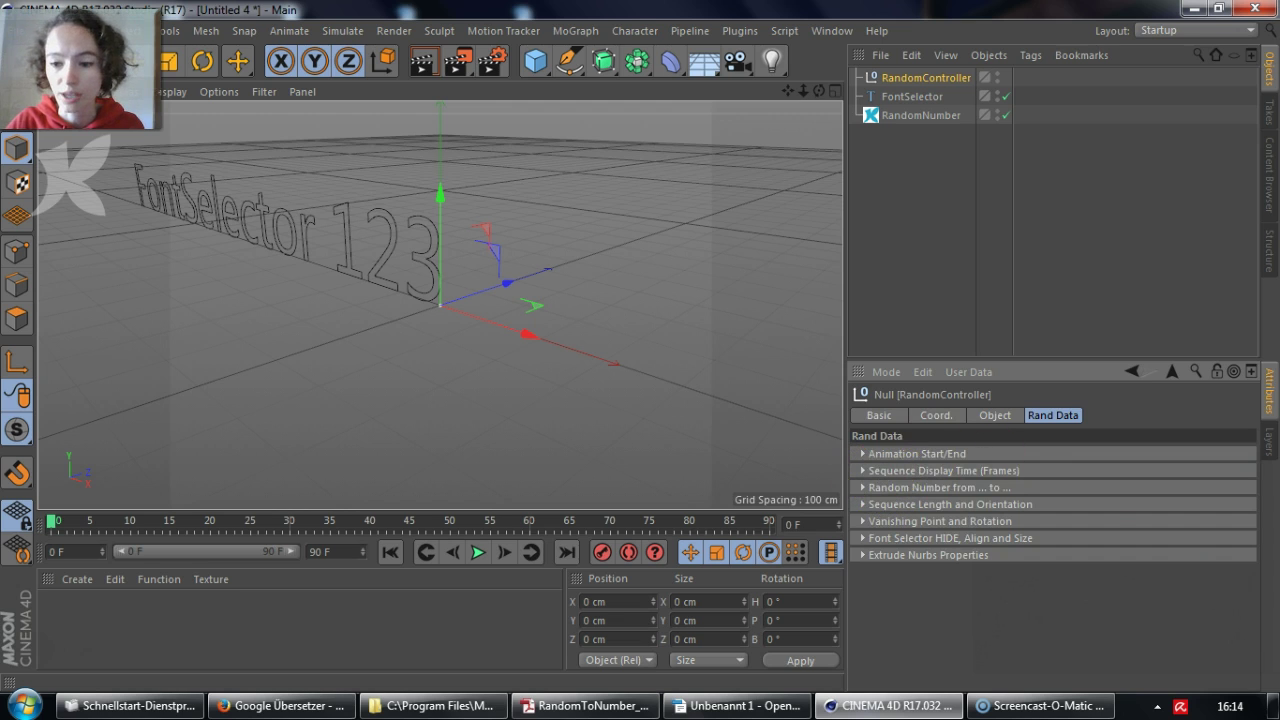
{"action": "left_click", "coordinate": [863, 454]}
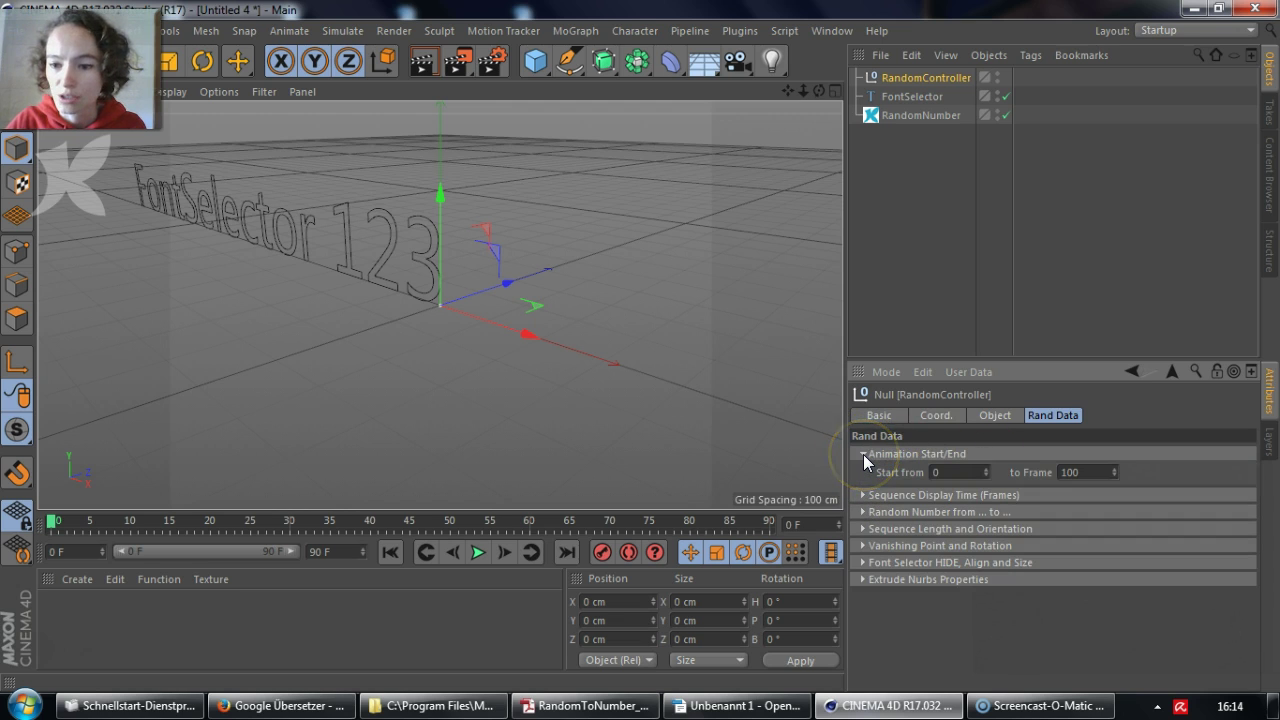
{"action": "left_click", "coordinate": [908, 471]}
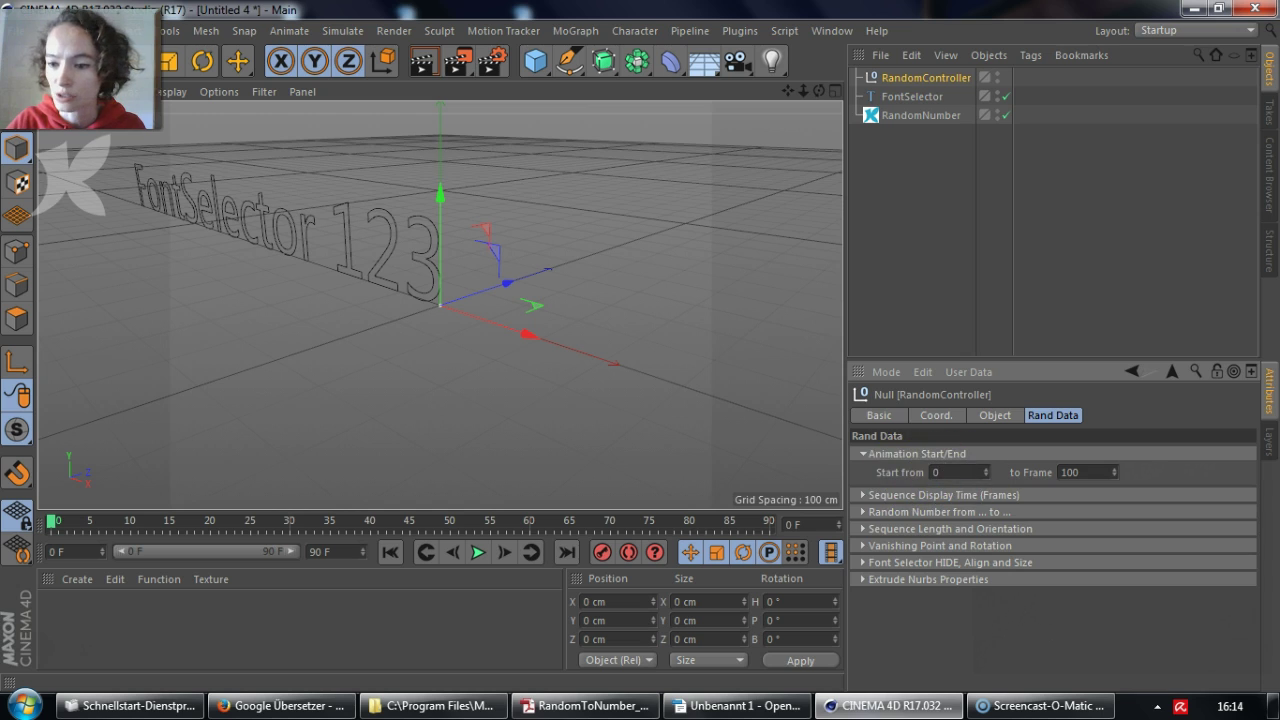
{"action": "left_click", "coordinate": [863, 454]}
{"action": "left_click", "coordinate": [862, 470]}
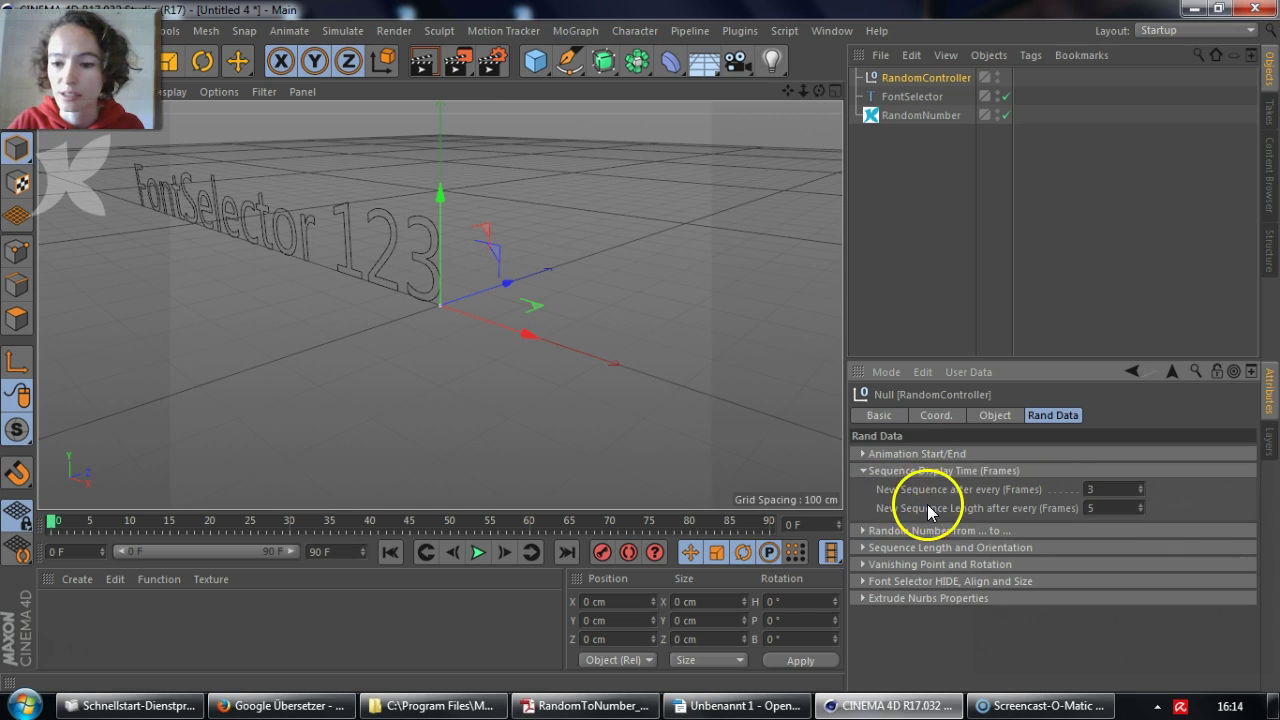
{"action": "left_click", "coordinate": [735, 705]}
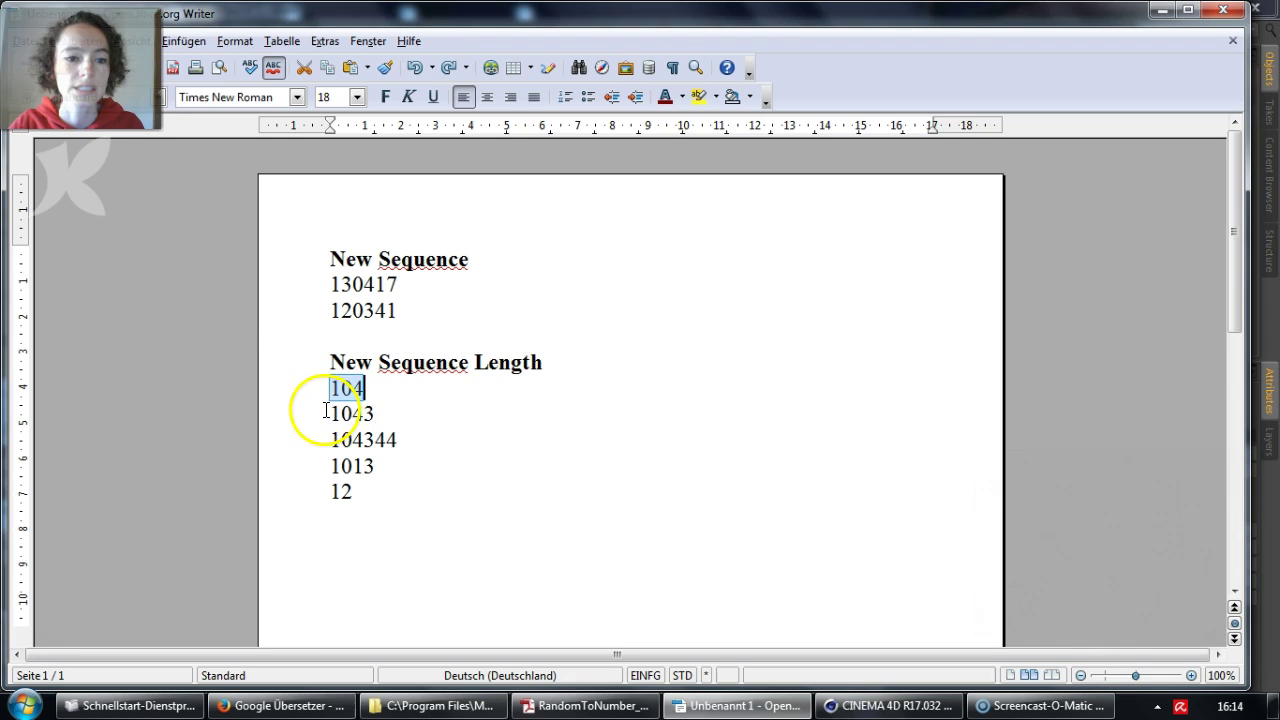
{"action": "left_click", "coordinate": [1160, 10]}
Step: Expand the Random Number range and Sequence Length groups, entering Highest 1 and Length Variation 5
{"action": "left_click", "coordinate": [864, 471]}
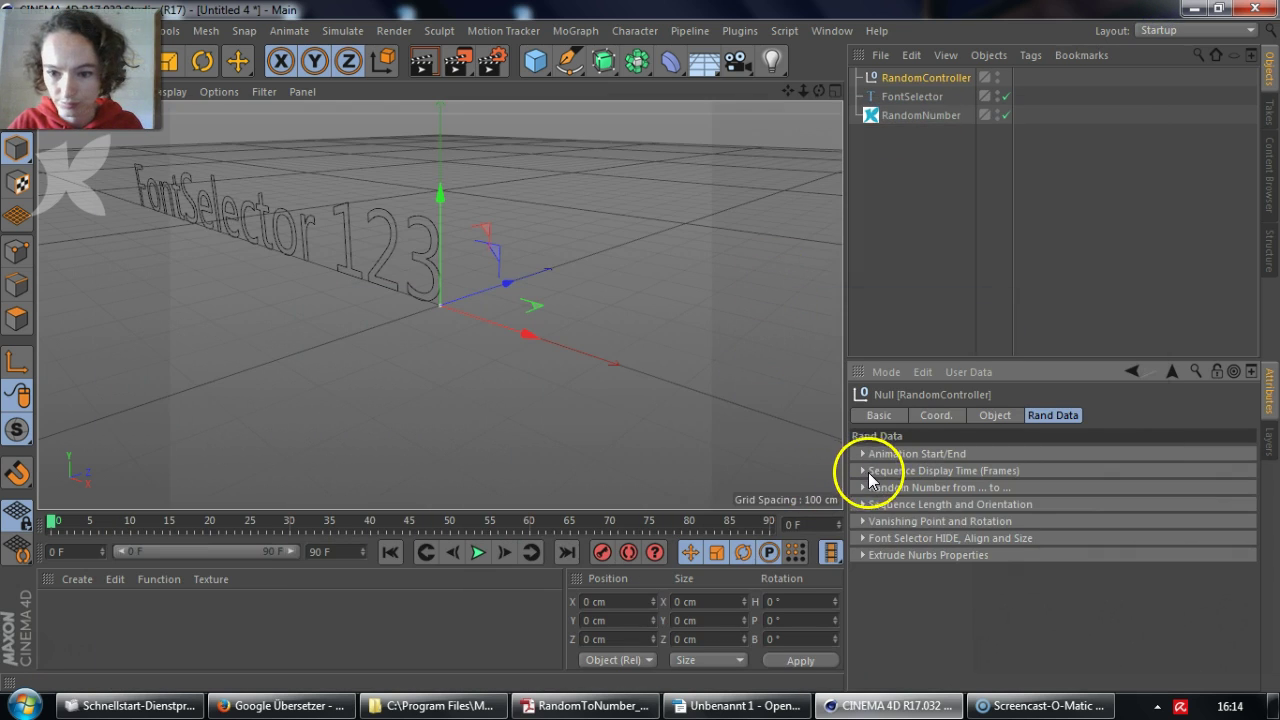
{"action": "left_click", "coordinate": [864, 487]}
{"action": "left_click", "coordinate": [863, 547]}
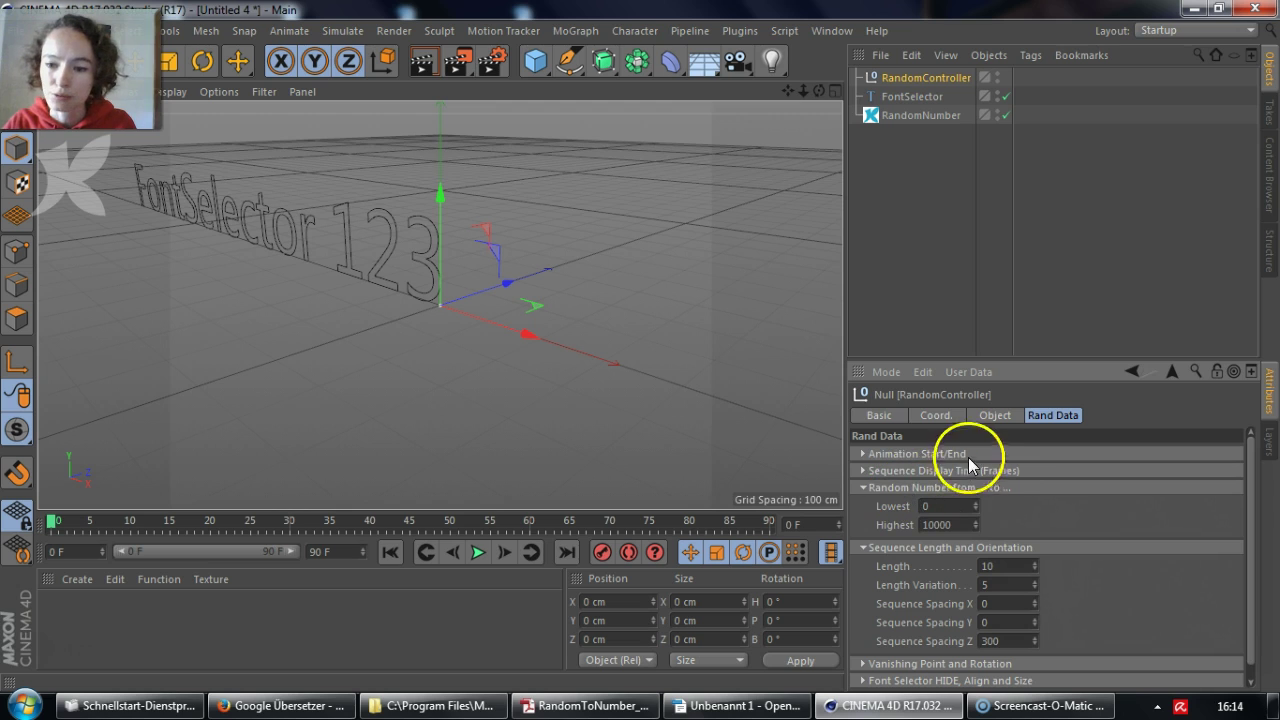
{"action": "left_click_drag", "start_coordinate": [952, 506], "coordinate": [908, 510]}
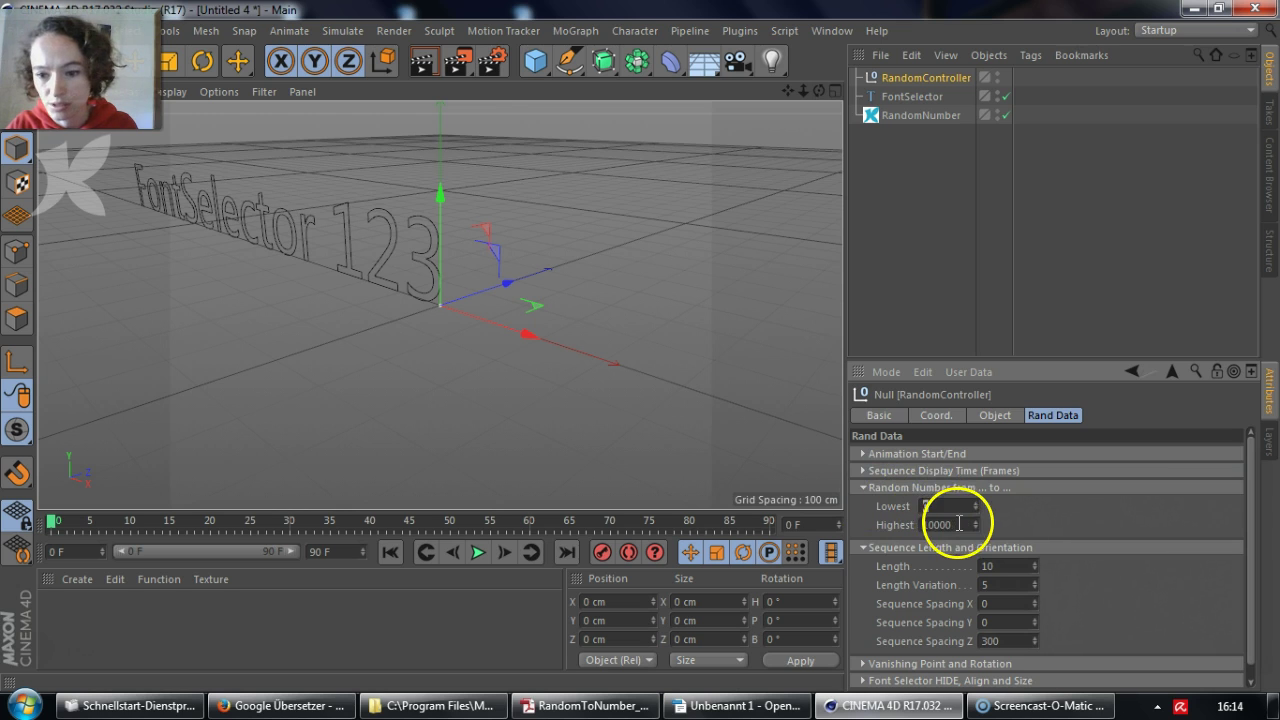
{"action": "left_click_drag", "start_coordinate": [951, 522], "coordinate": [850, 510]}
{"action": "type", "text": "1"}
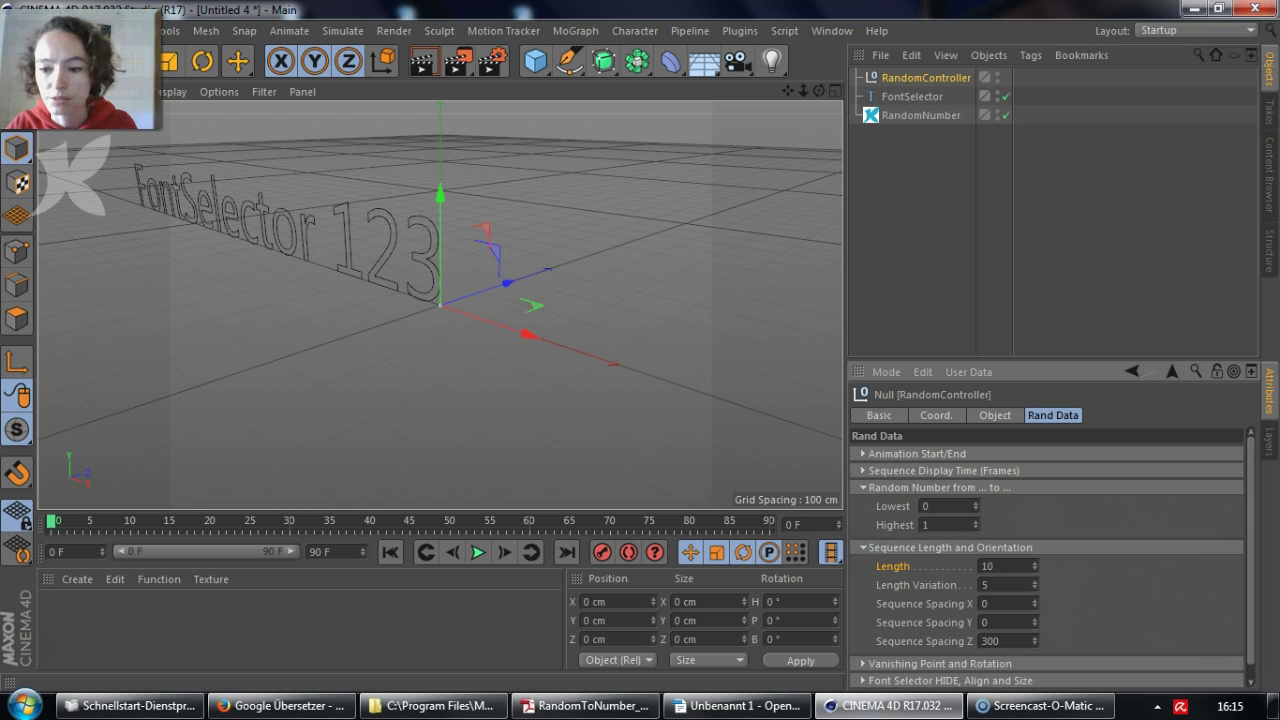
{"action": "left_click", "coordinate": [893, 560]}
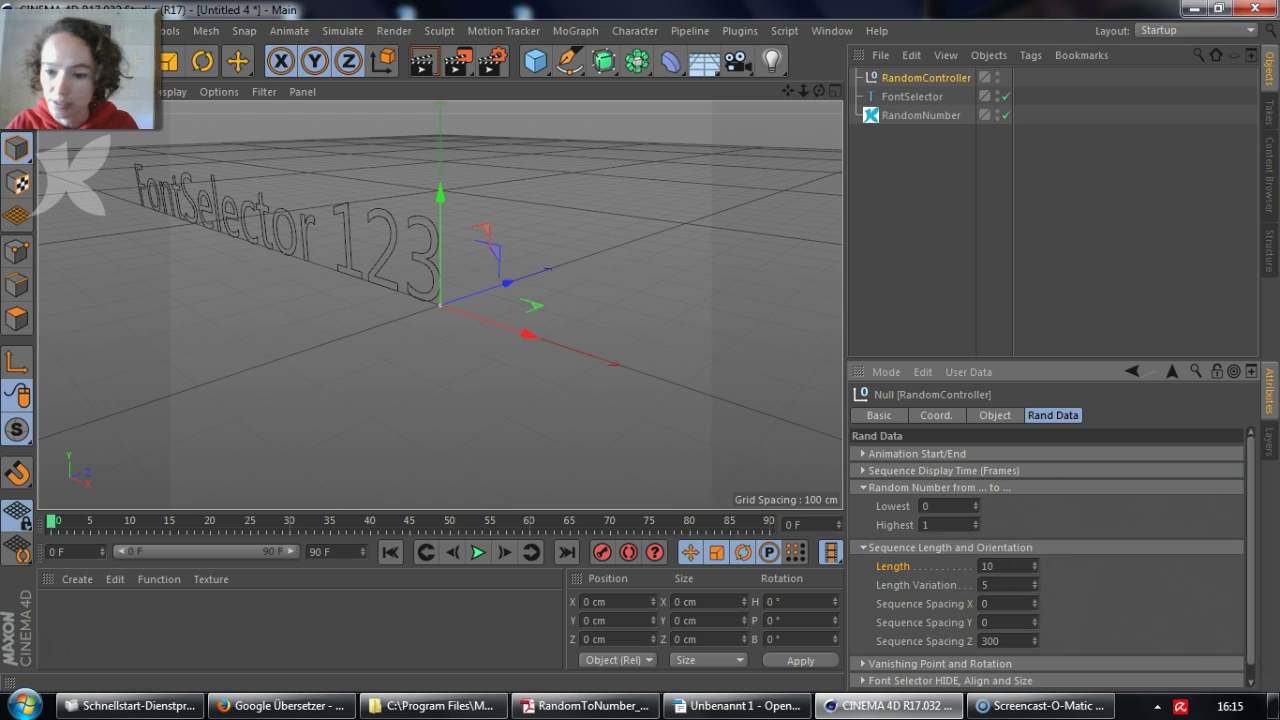
{"action": "left_click", "coordinate": [938, 584]}
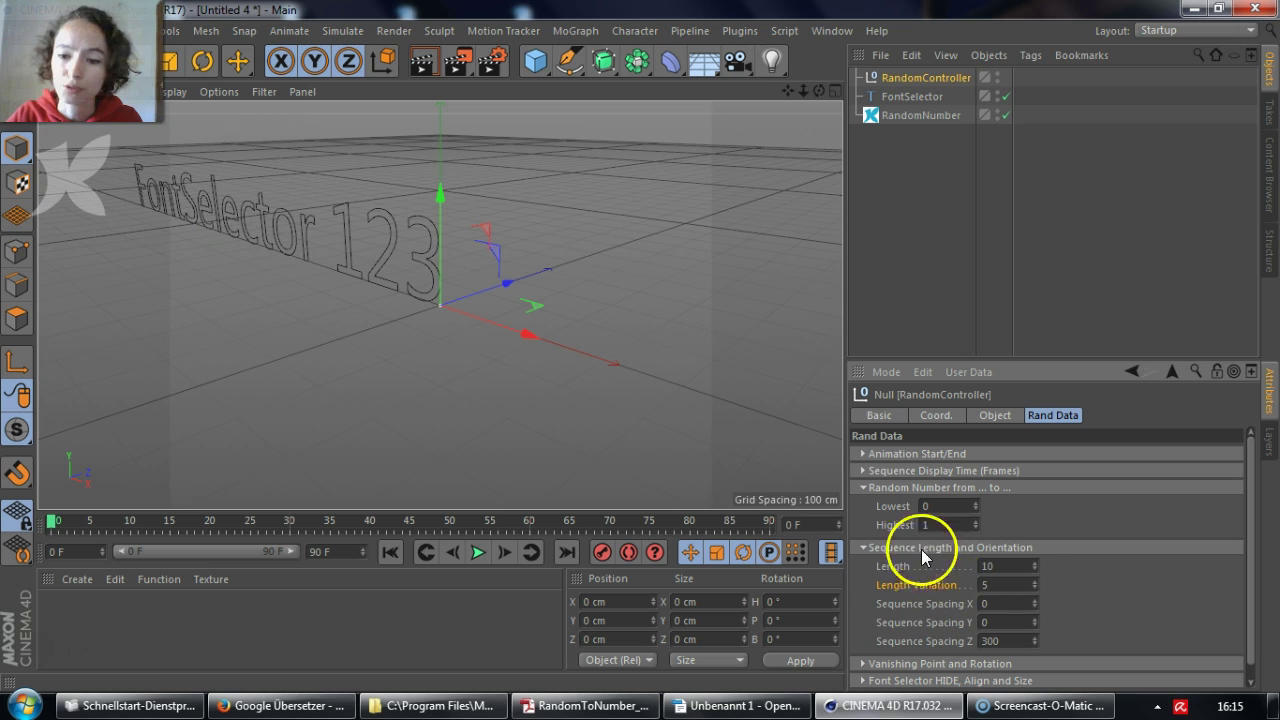
{"action": "type", "text": "5"}
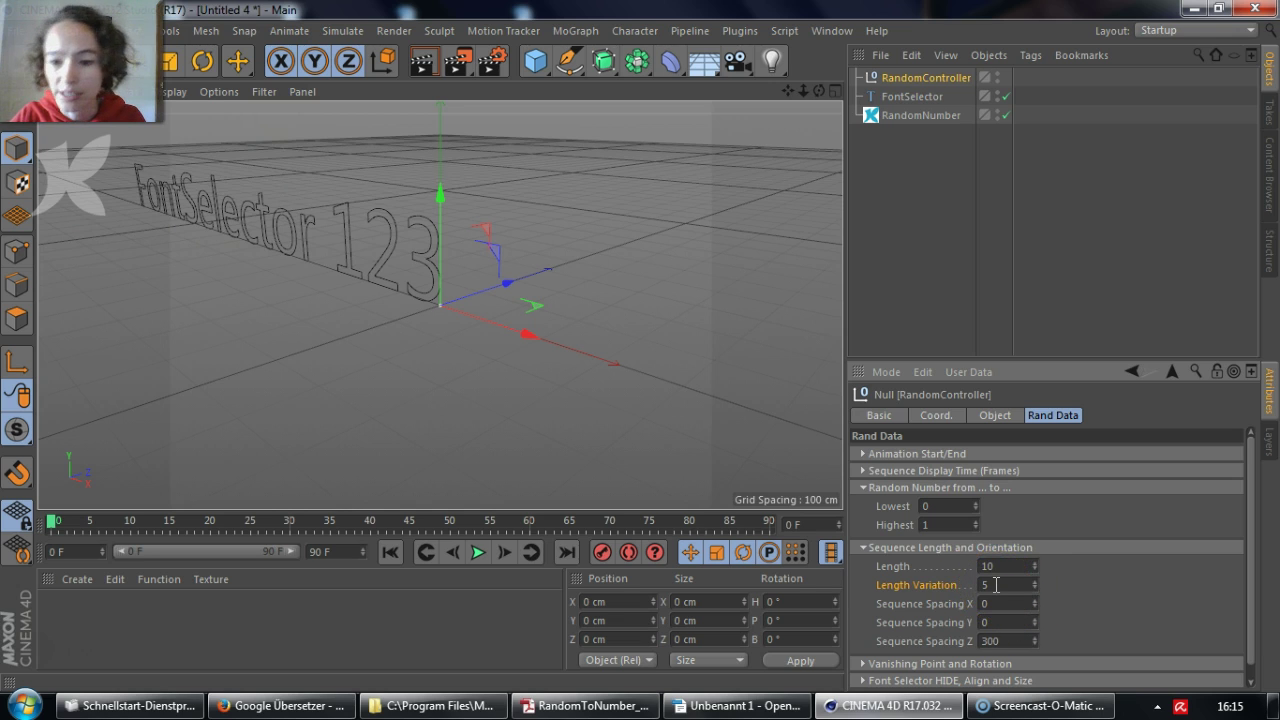
Step: Set the random range Lowest to -100000 and Highest to 100000
{"action": "double_click", "coordinate": [1009, 566]}
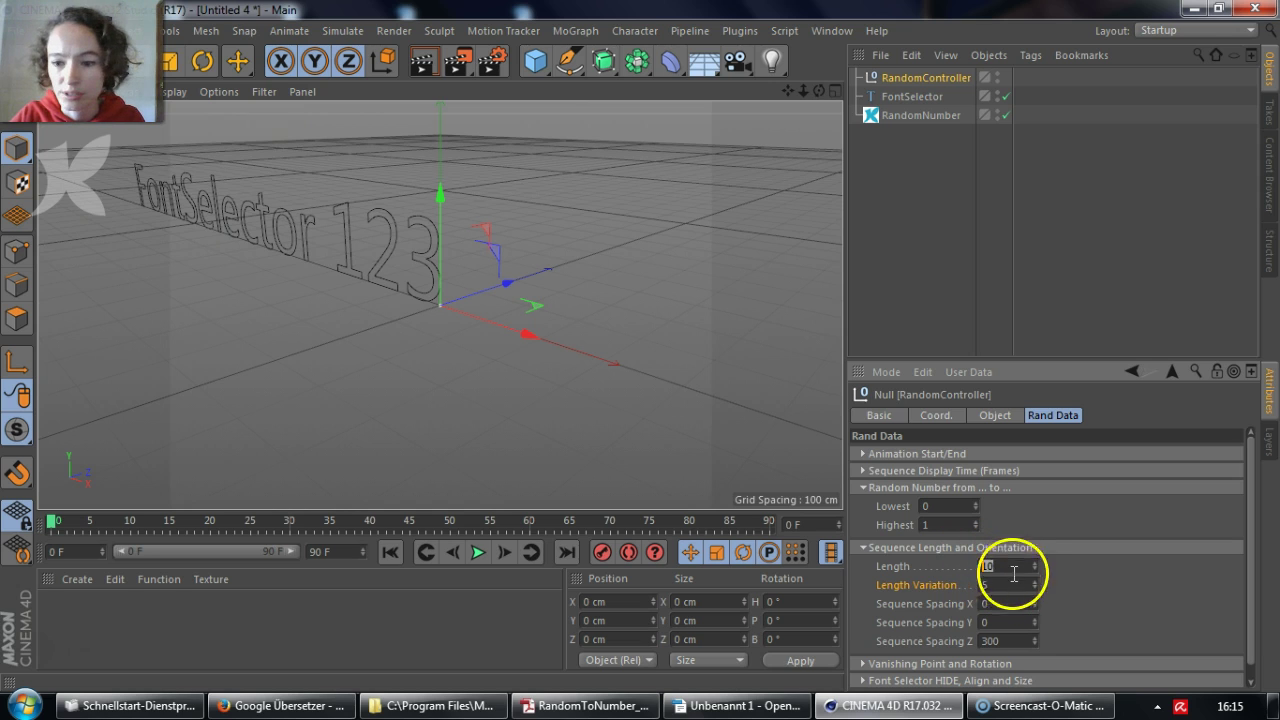
{"action": "double_click", "coordinate": [925, 506]}
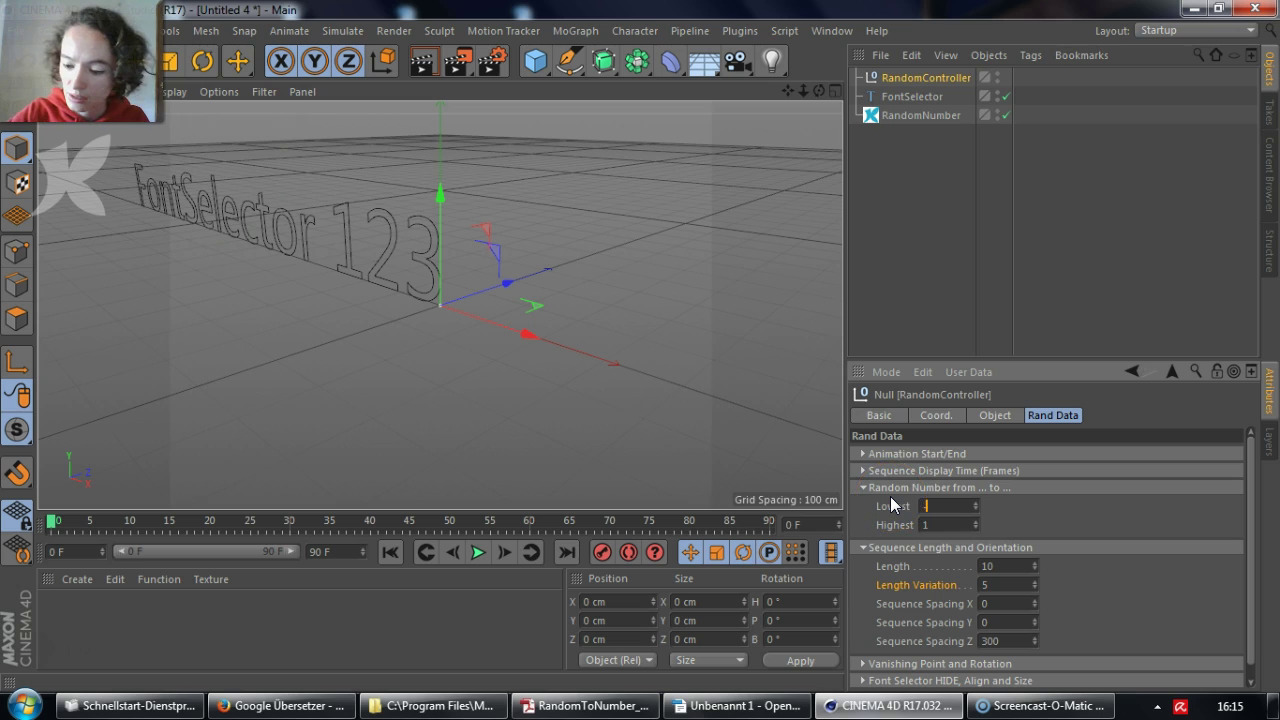
{"action": "type", "text": "-100"}
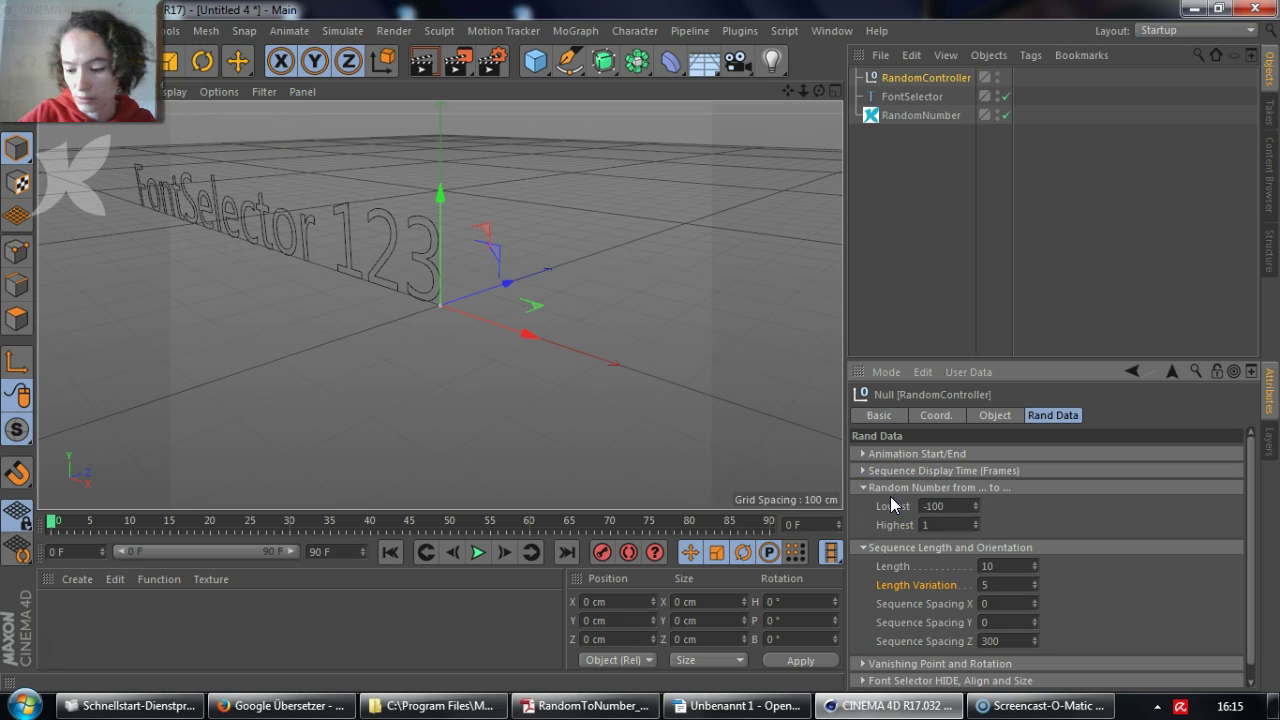
{"action": "type", "text": "000"}
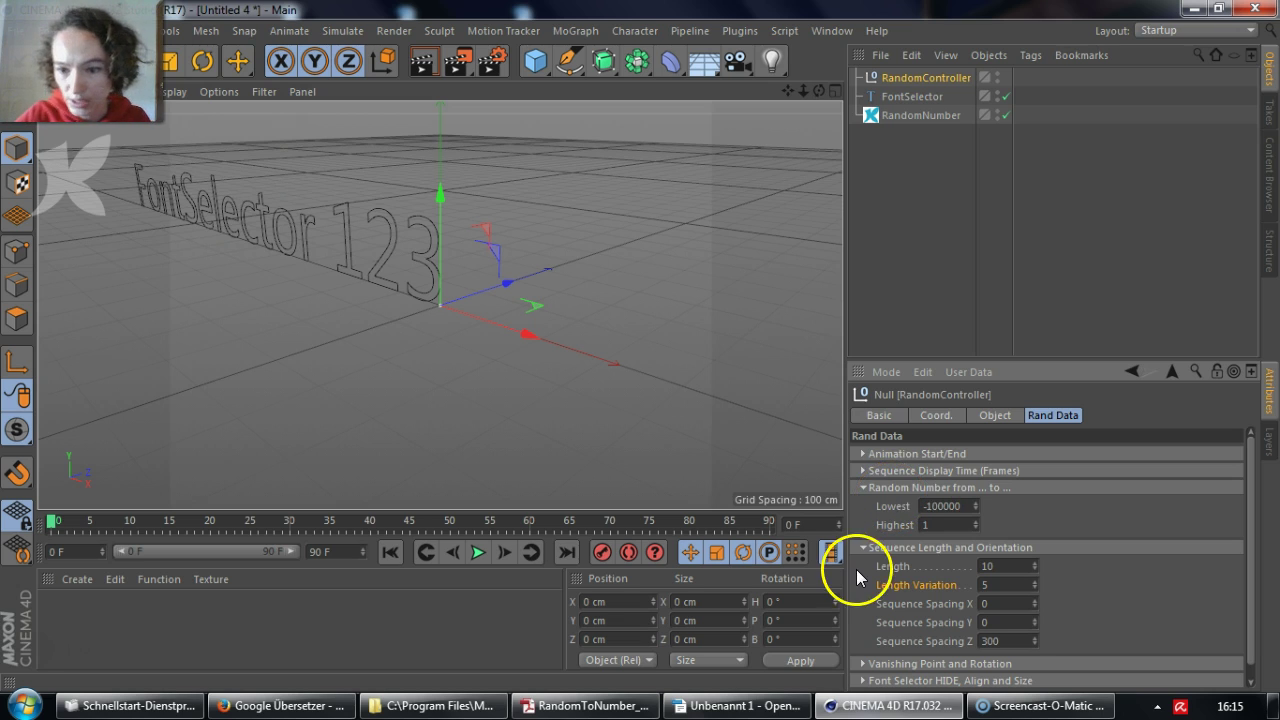
{"action": "left_click", "coordinate": [938, 524]}
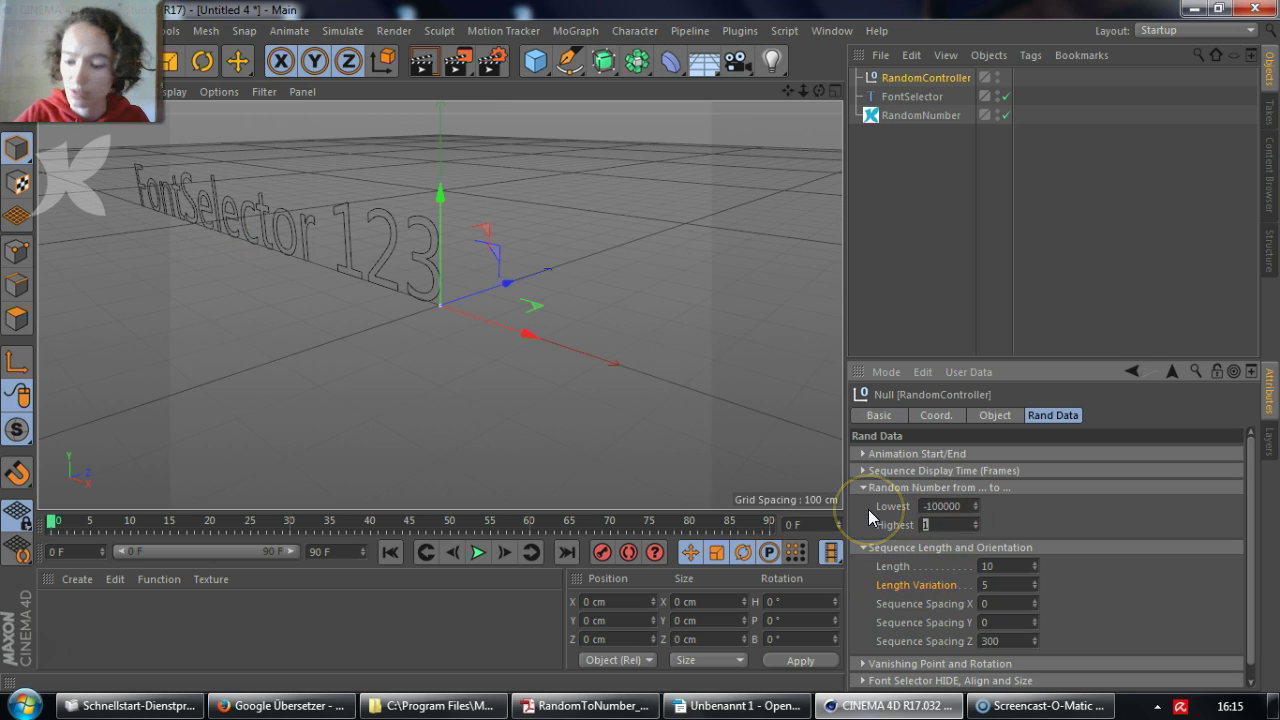
{"action": "type", "text": "100000"}
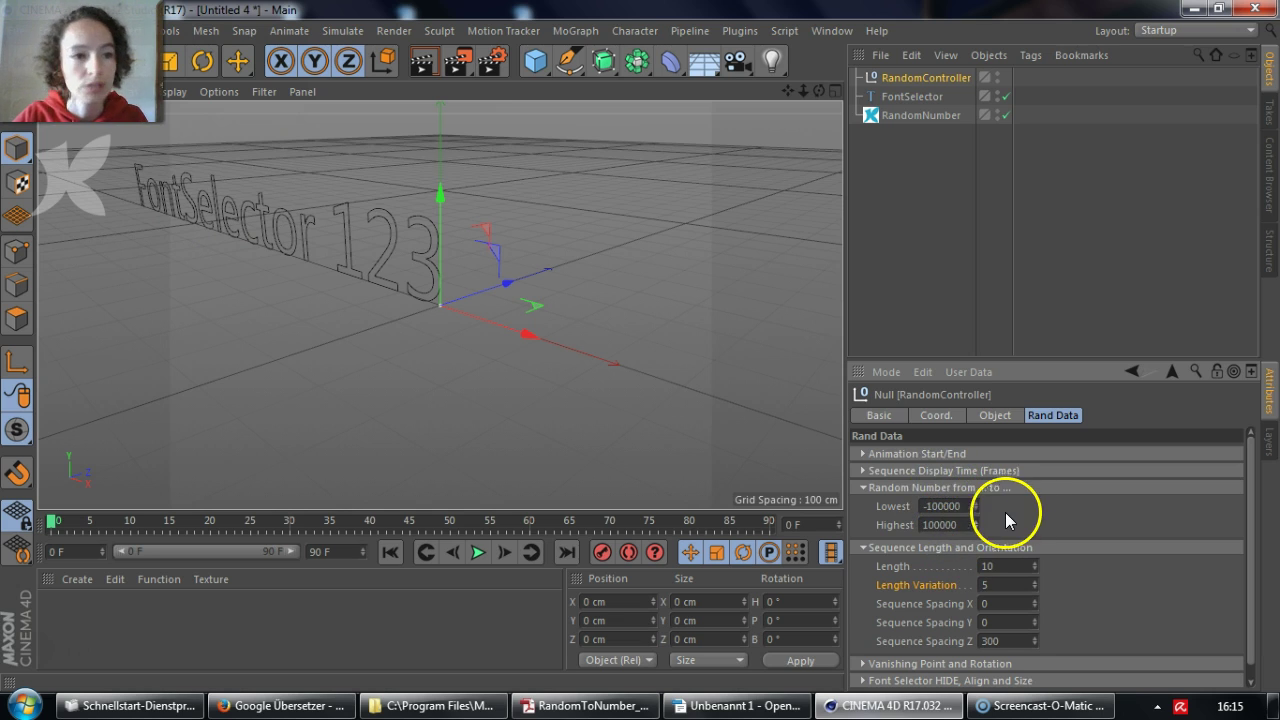
{"action": "left_click", "coordinate": [969, 372]}
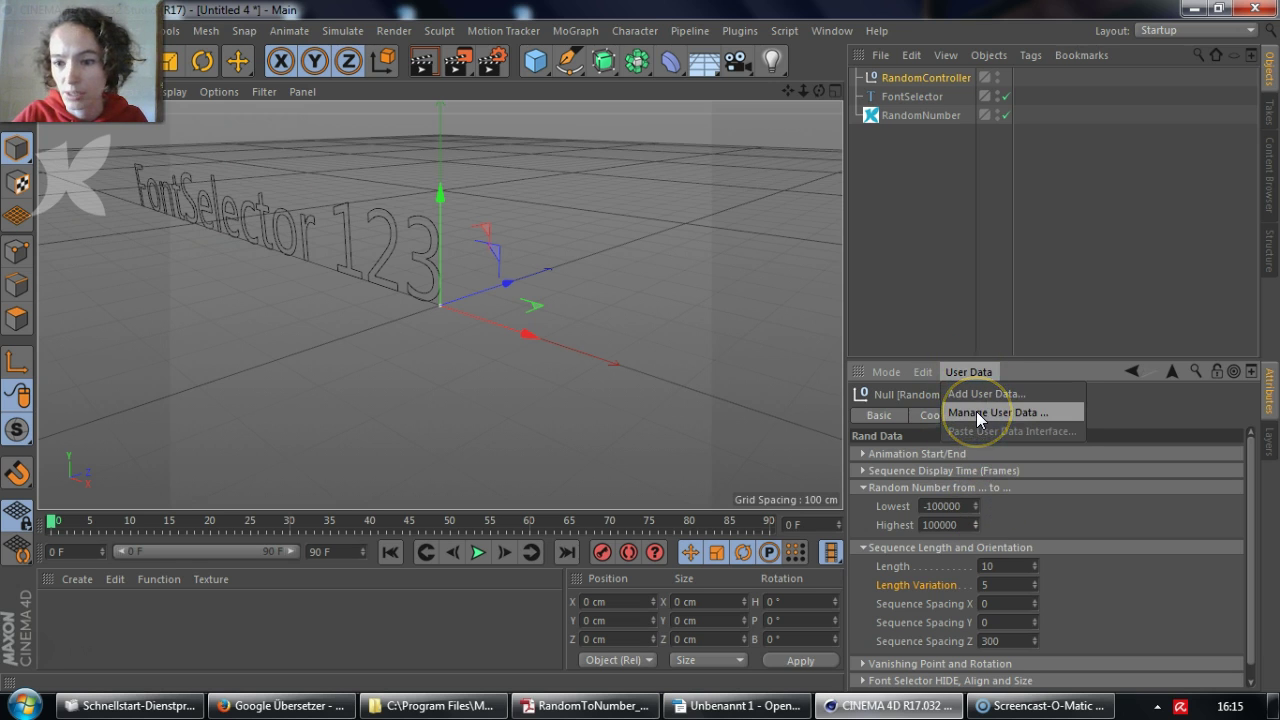
Step: In Manage User Data, limit Lowest to a minimum of -200000 and Highest to a maximum of 200000
{"action": "left_click", "coordinate": [976, 411]}
{"action": "left_click", "coordinate": [669, 322]}
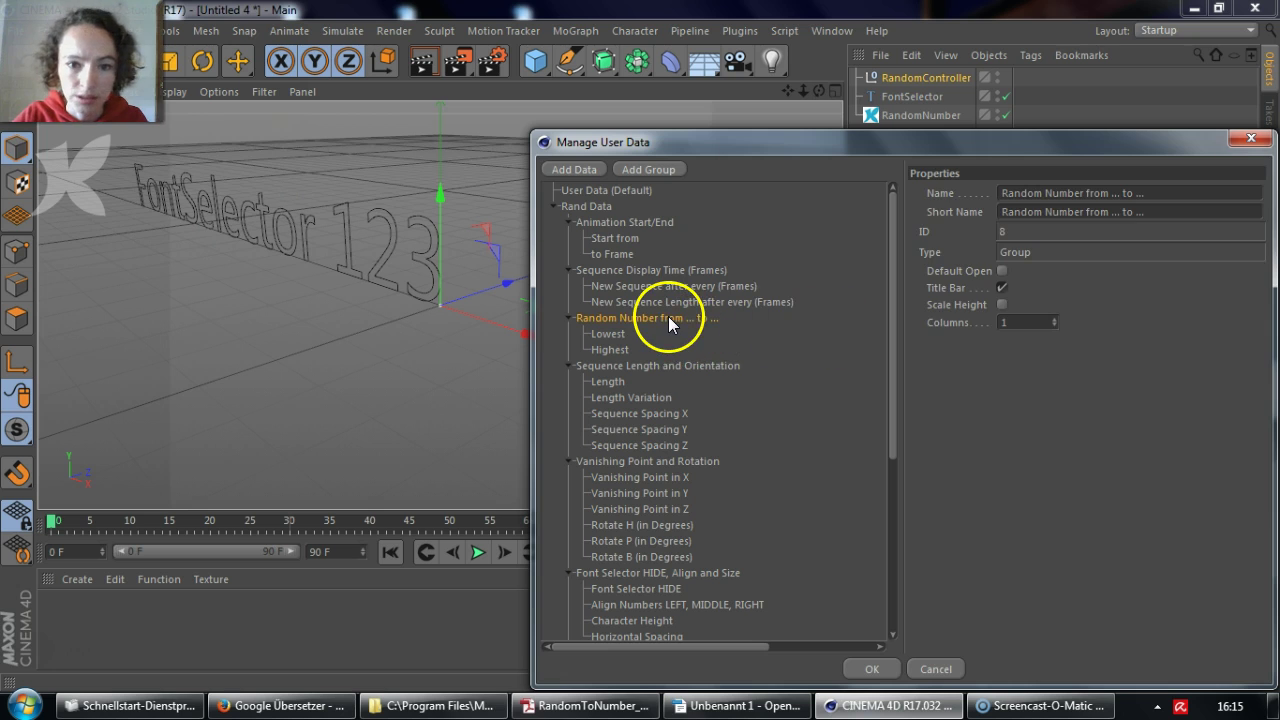
{"action": "left_click", "coordinate": [610, 334]}
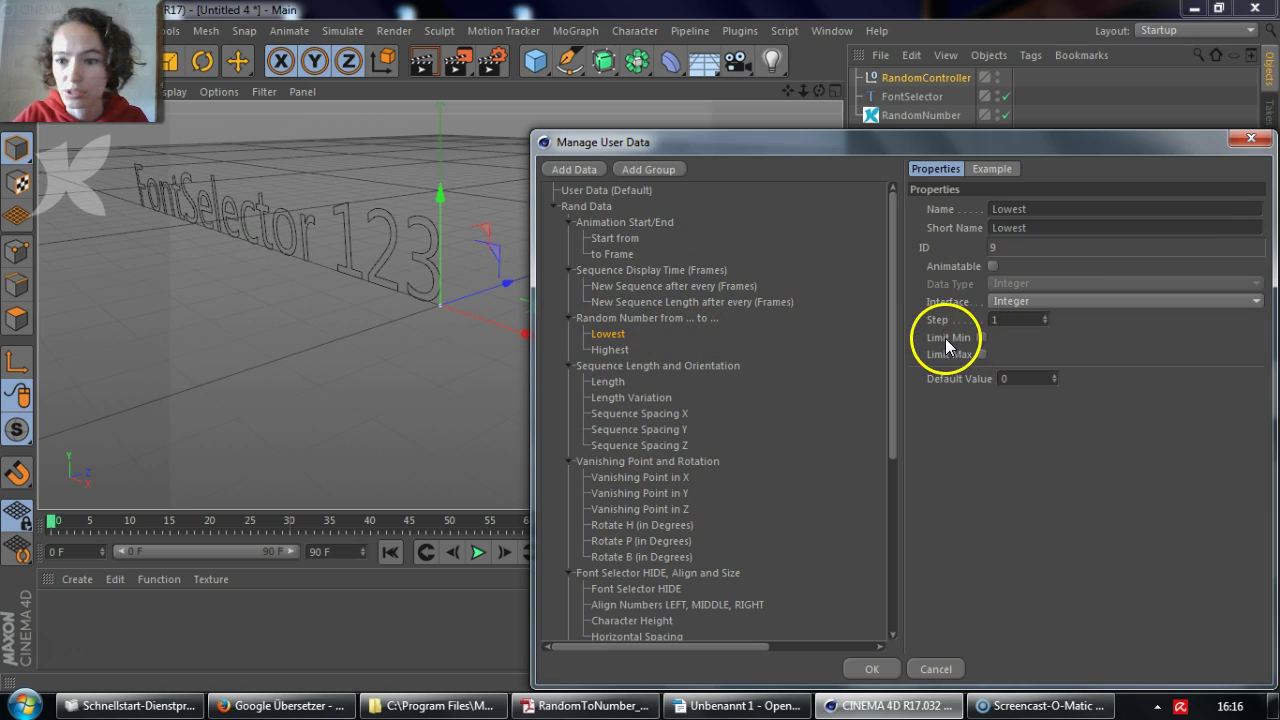
{"action": "left_click", "coordinate": [983, 337]}
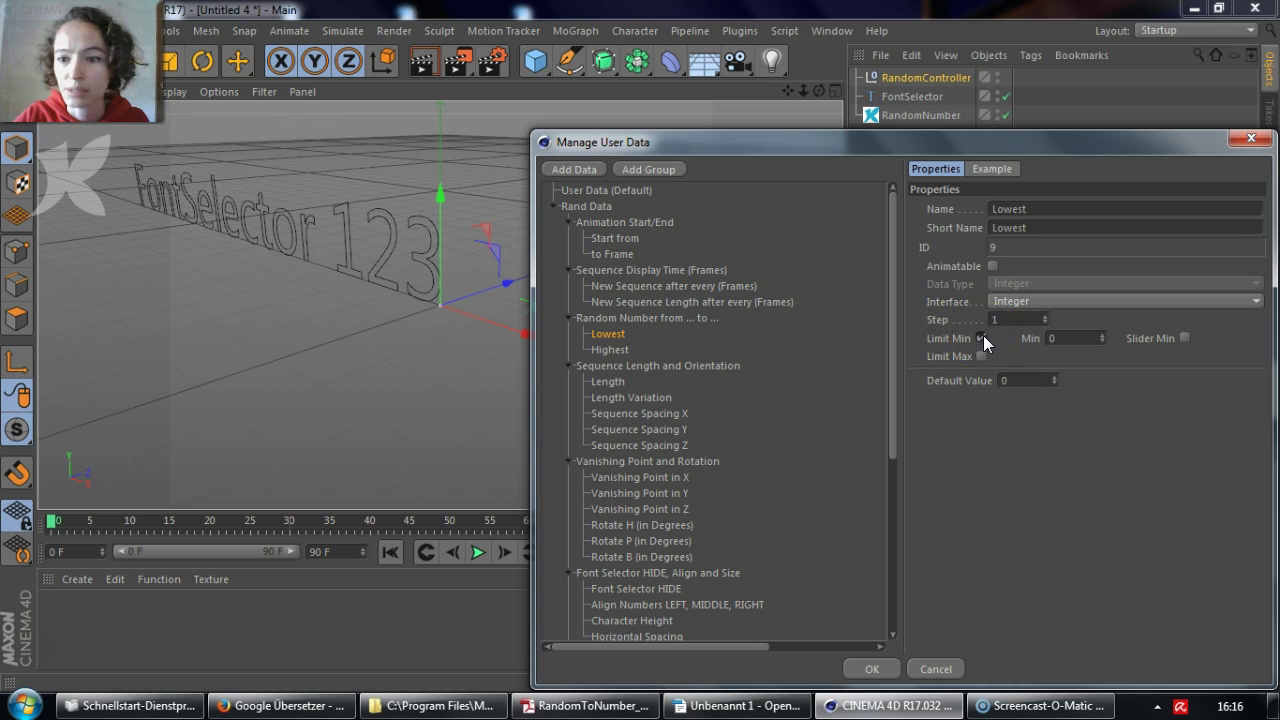
{"action": "left_click", "coordinate": [1041, 337]}
{"action": "type", "text": "-2"}
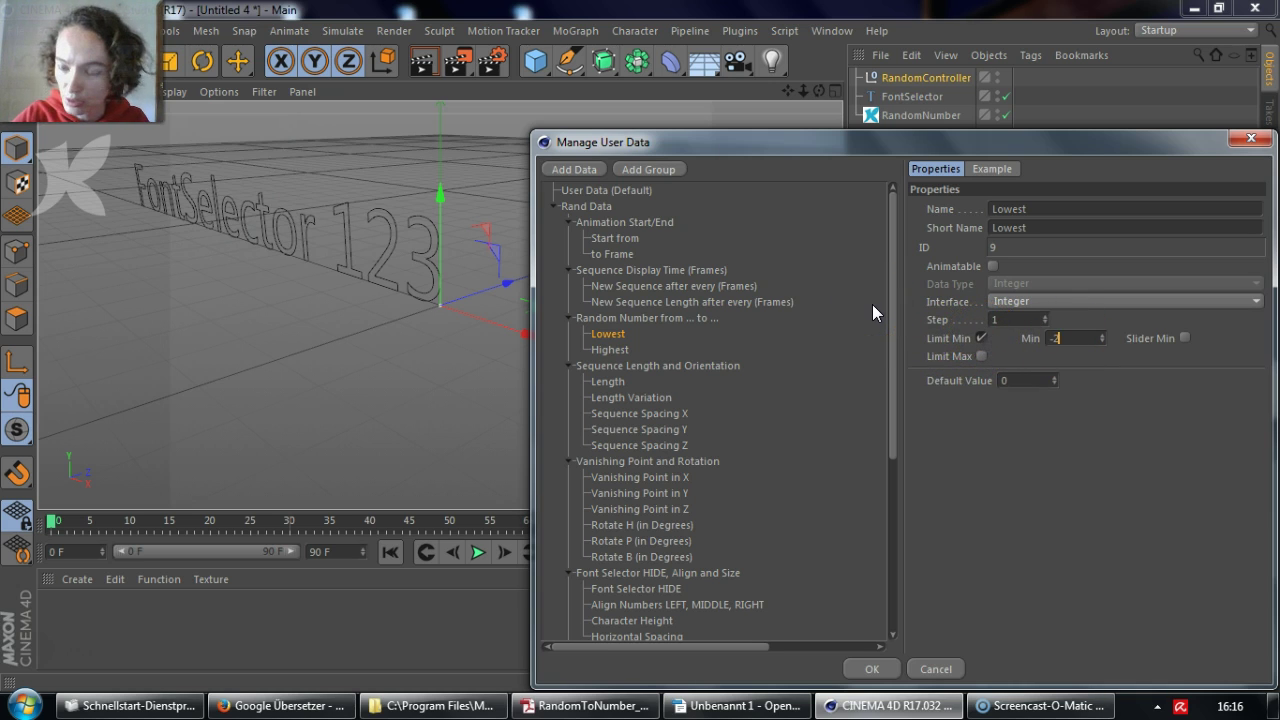
{"action": "type", "text": "000"}
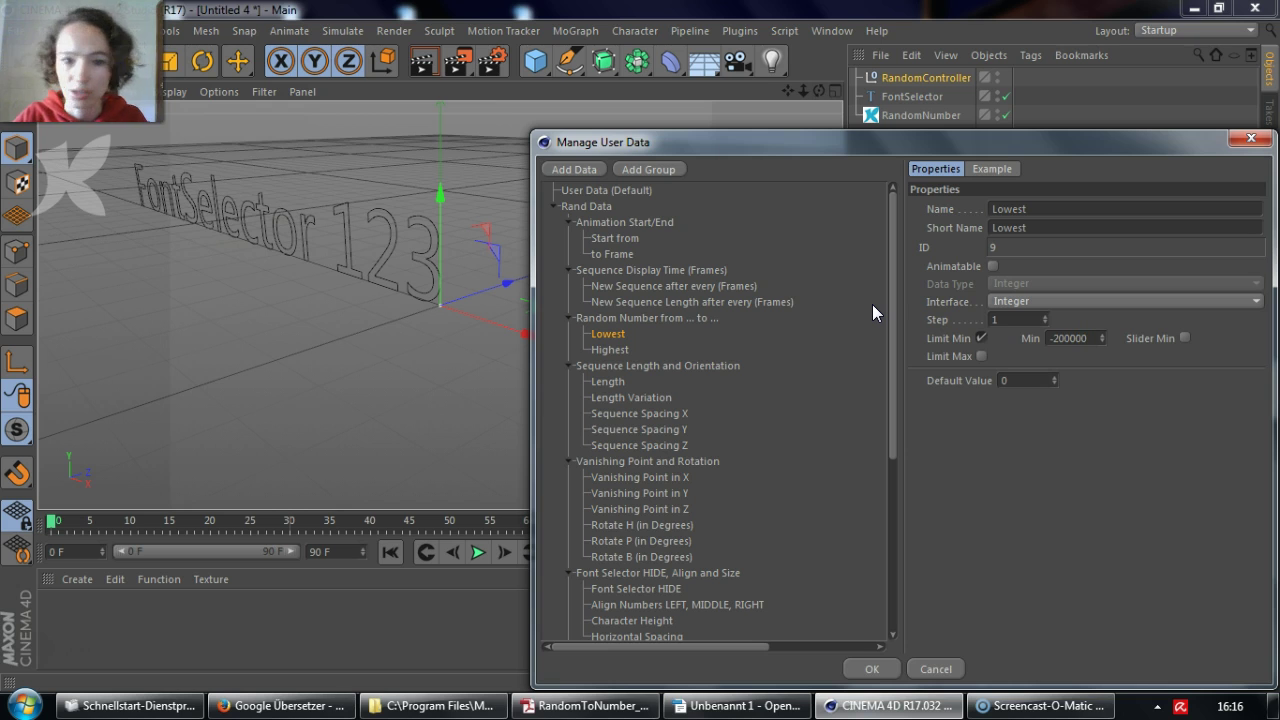
{"action": "left_click", "coordinate": [623, 357]}
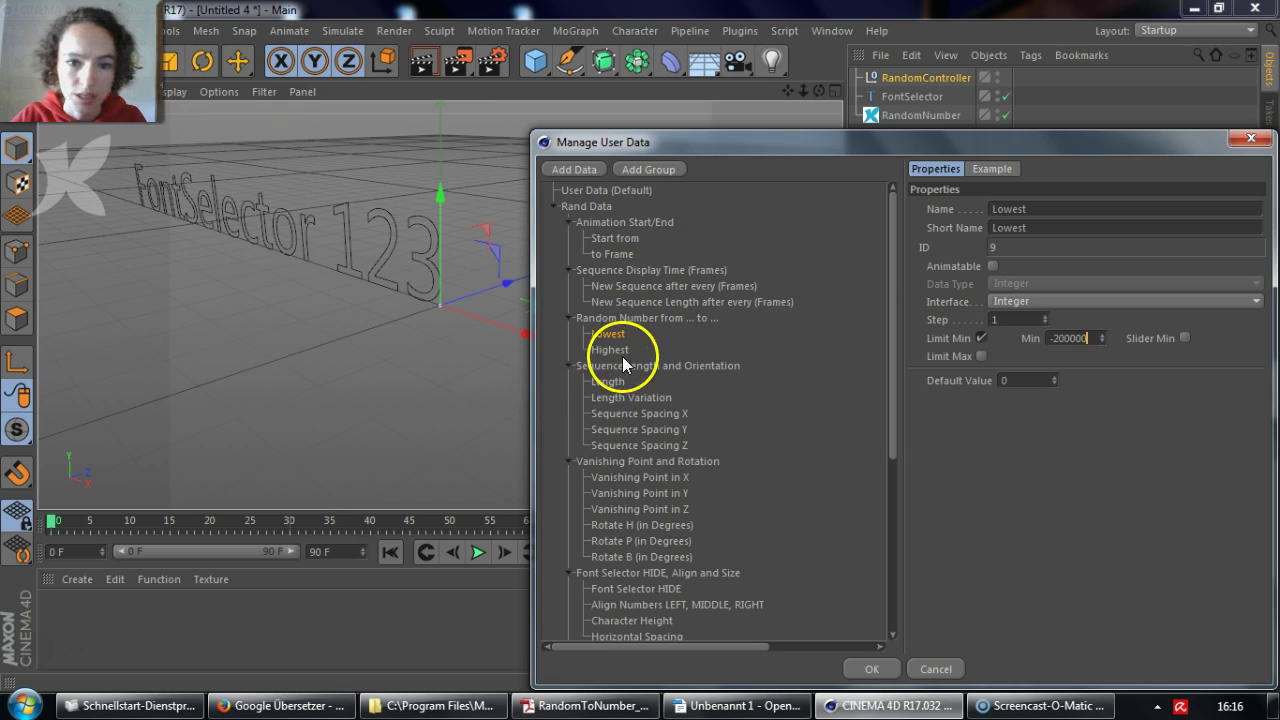
{"action": "left_click", "coordinate": [982, 353]}
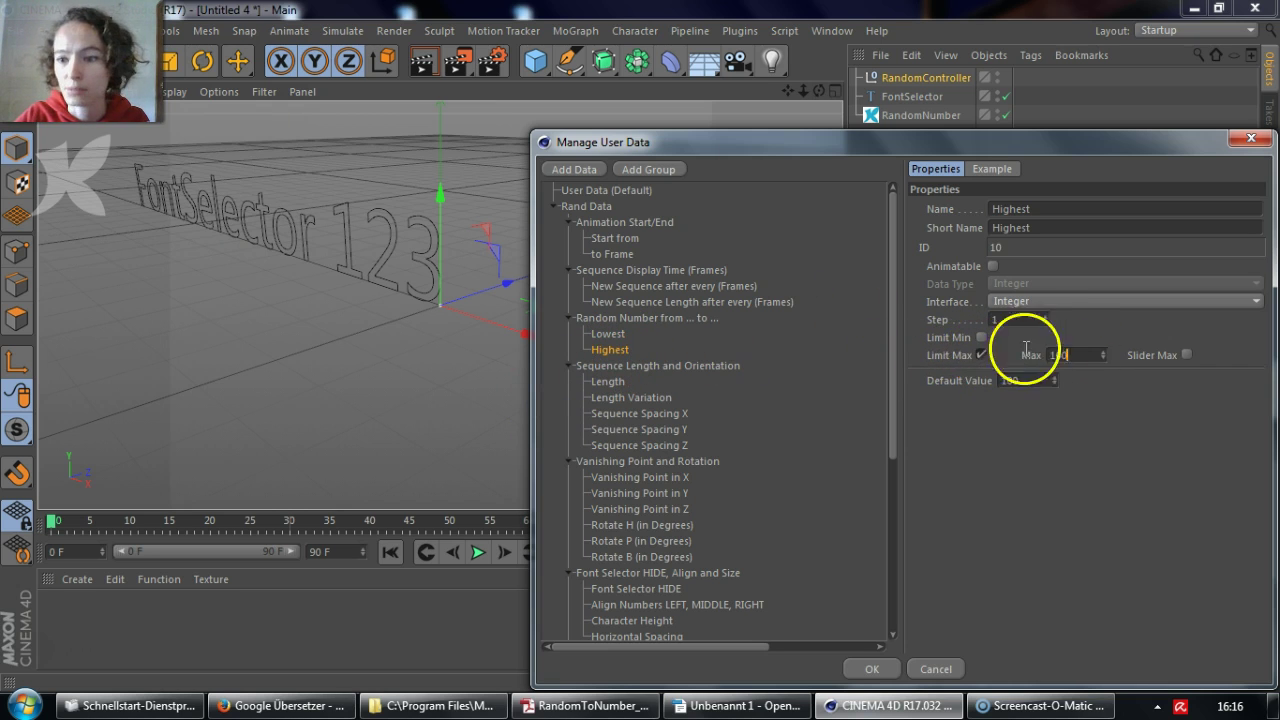
{"action": "type", "text": "200000"}
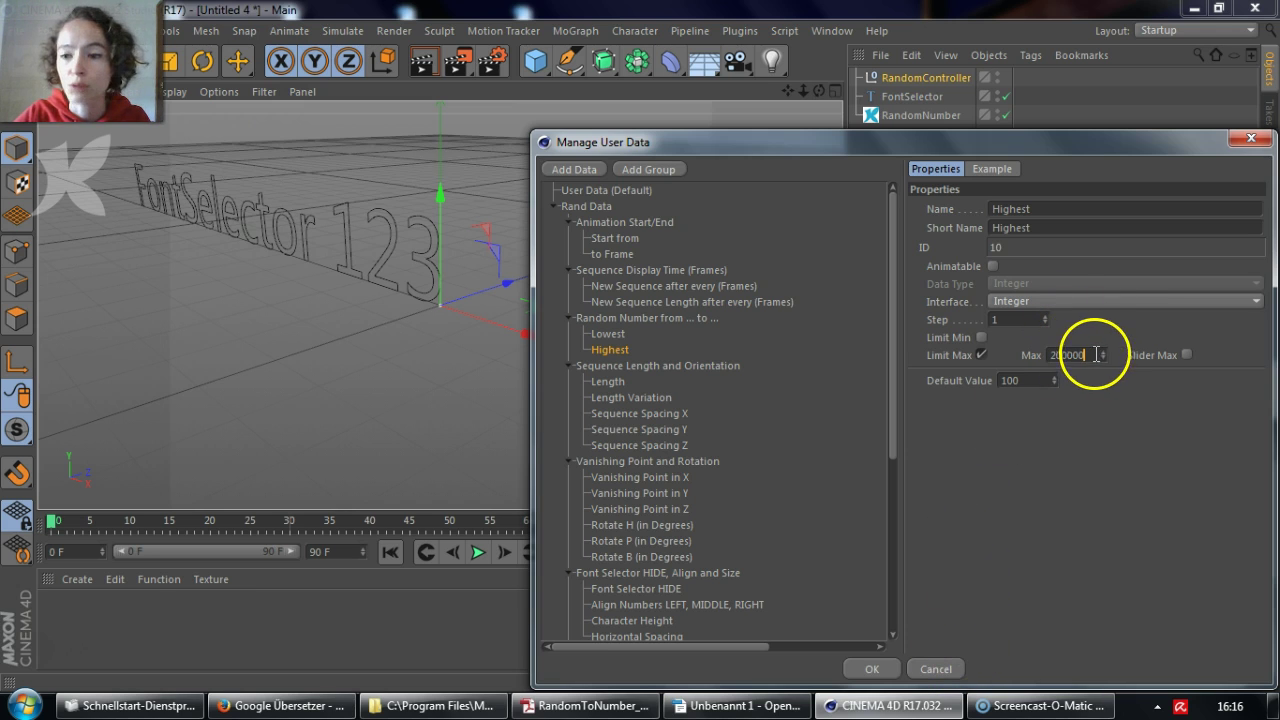
{"action": "left_click", "coordinate": [871, 670]}
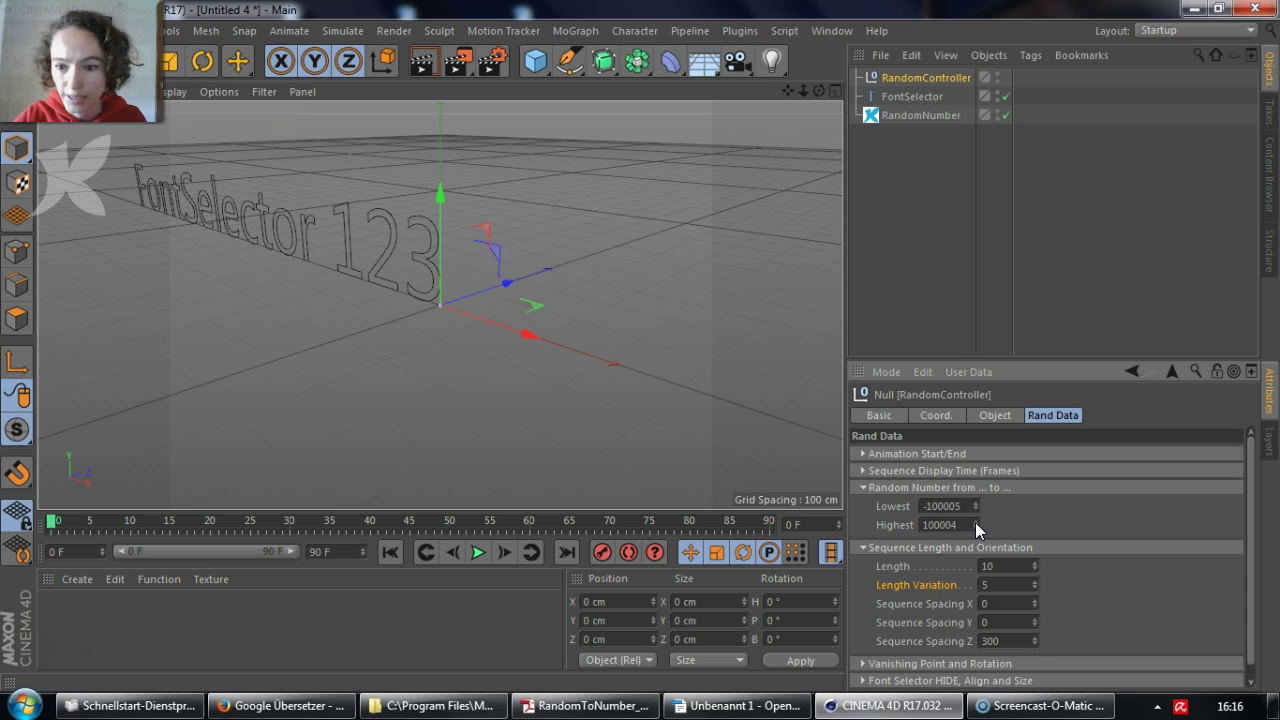
Step: Reset the random range Lowest value to 0
{"action": "left_click_drag", "start_coordinate": [975, 522], "coordinate": [1078, 654]}
{"action": "left_click", "coordinate": [943, 505]}
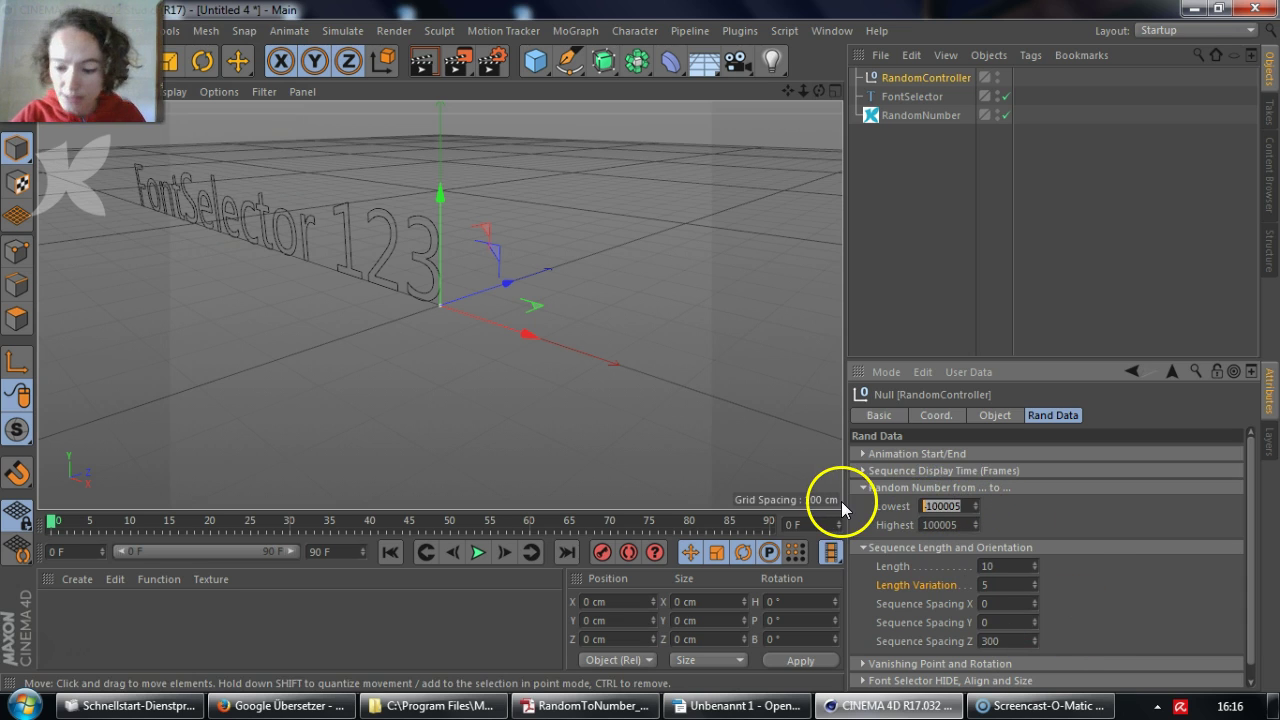
{"action": "type", "text": "0"}
{"action": "key", "text": "Tab"}
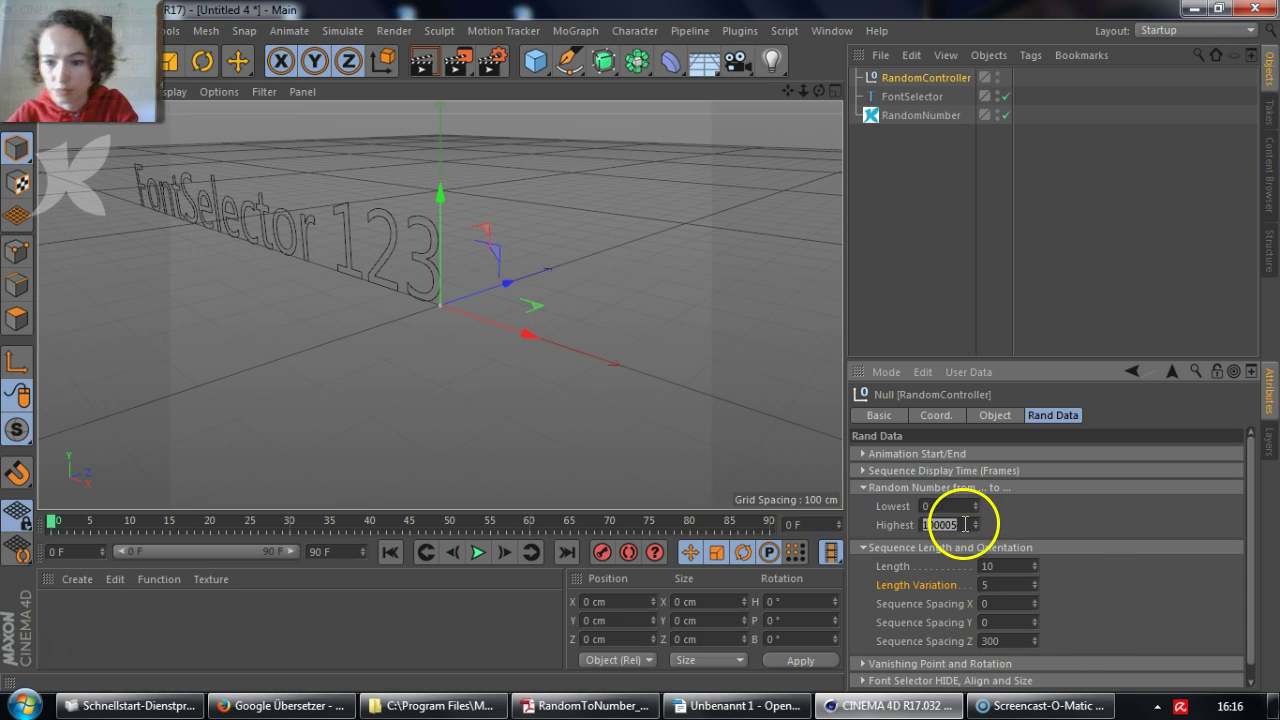
Step: Finish Highest at 1, then expand the Vanishing Point and Rotation settings
{"action": "type", "text": "1"}
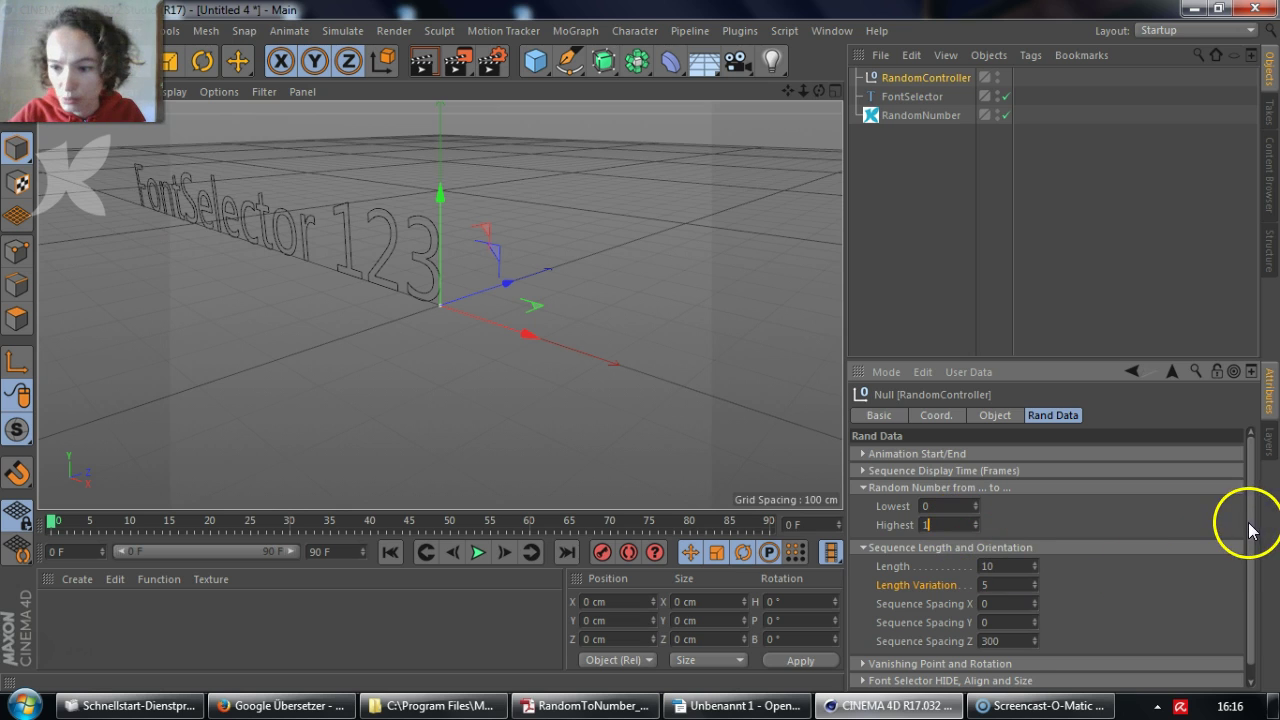
{"action": "left_click_drag", "start_coordinate": [1249, 520], "coordinate": [1249, 586]}
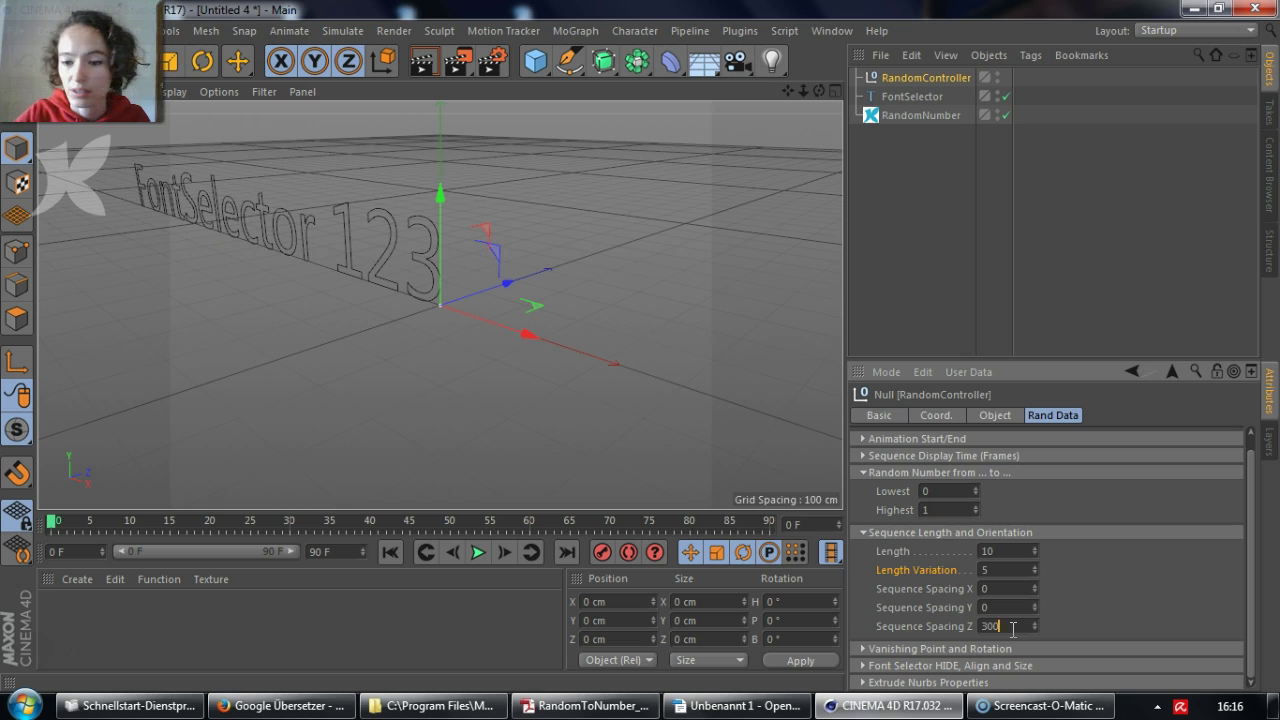
{"action": "left_click", "coordinate": [863, 472]}
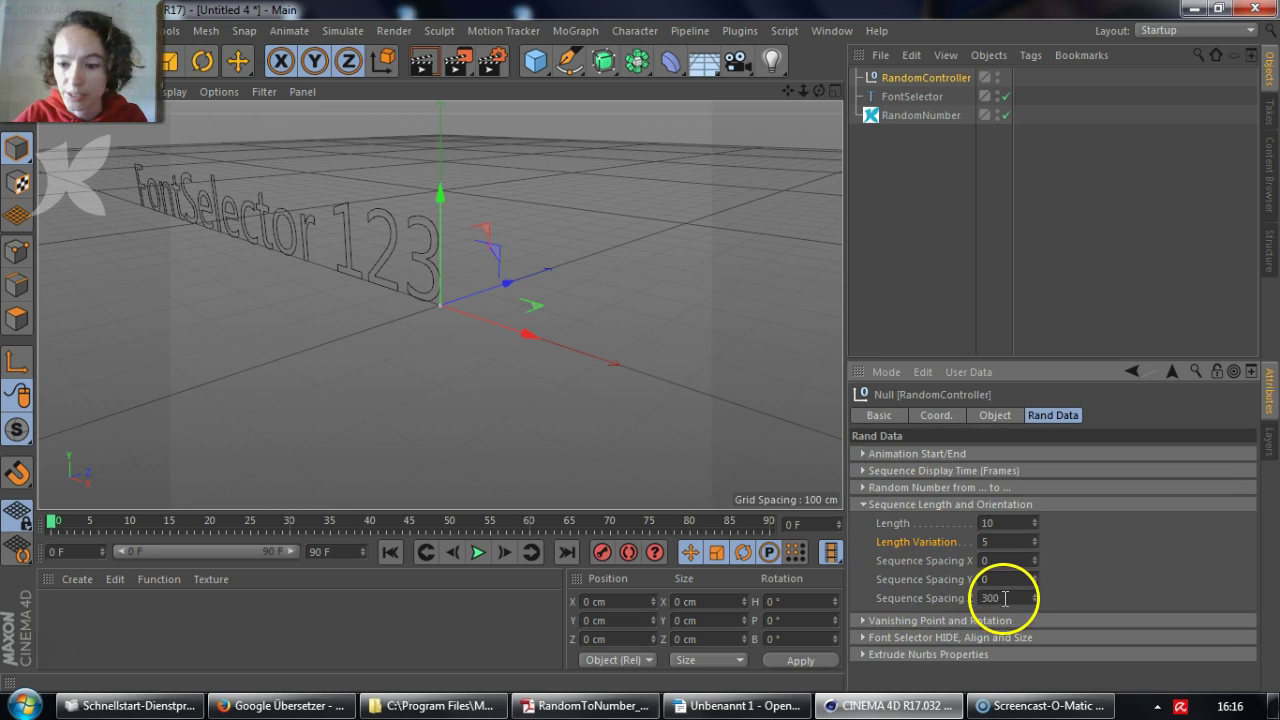
{"action": "left_click", "coordinate": [864, 620]}
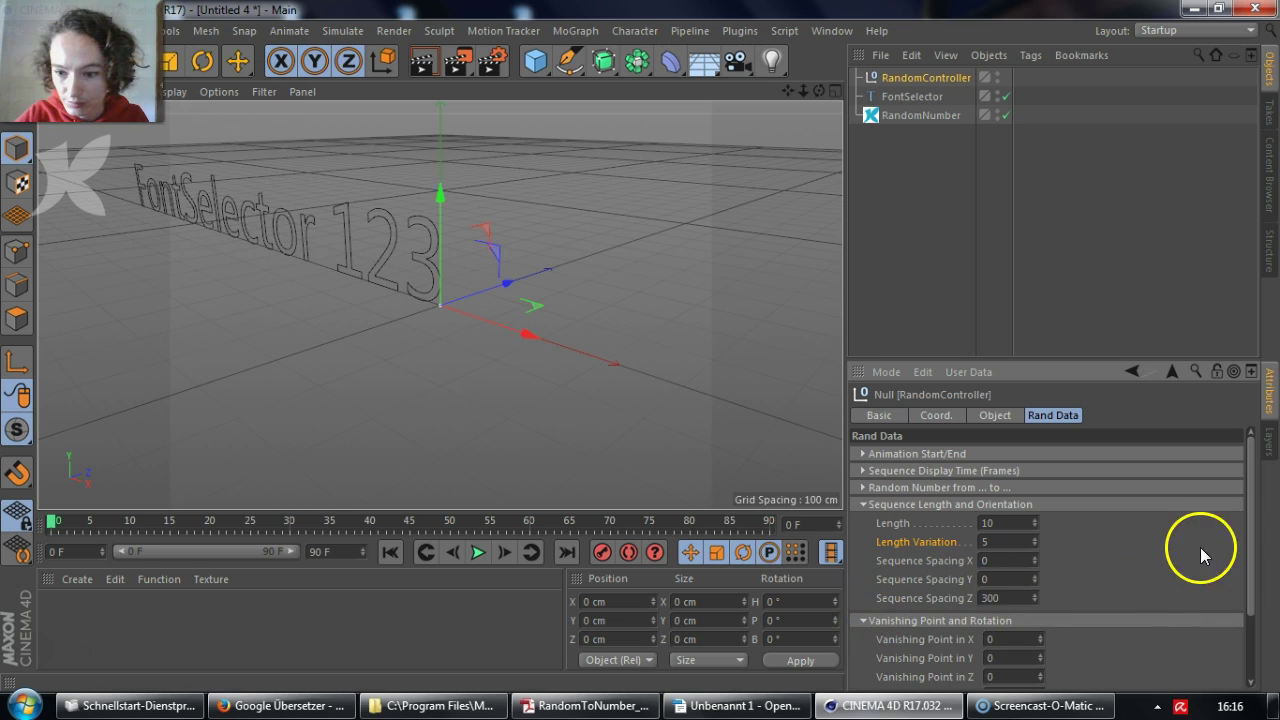
{"action": "left_click_drag", "start_coordinate": [1249, 523], "coordinate": [1240, 592]}
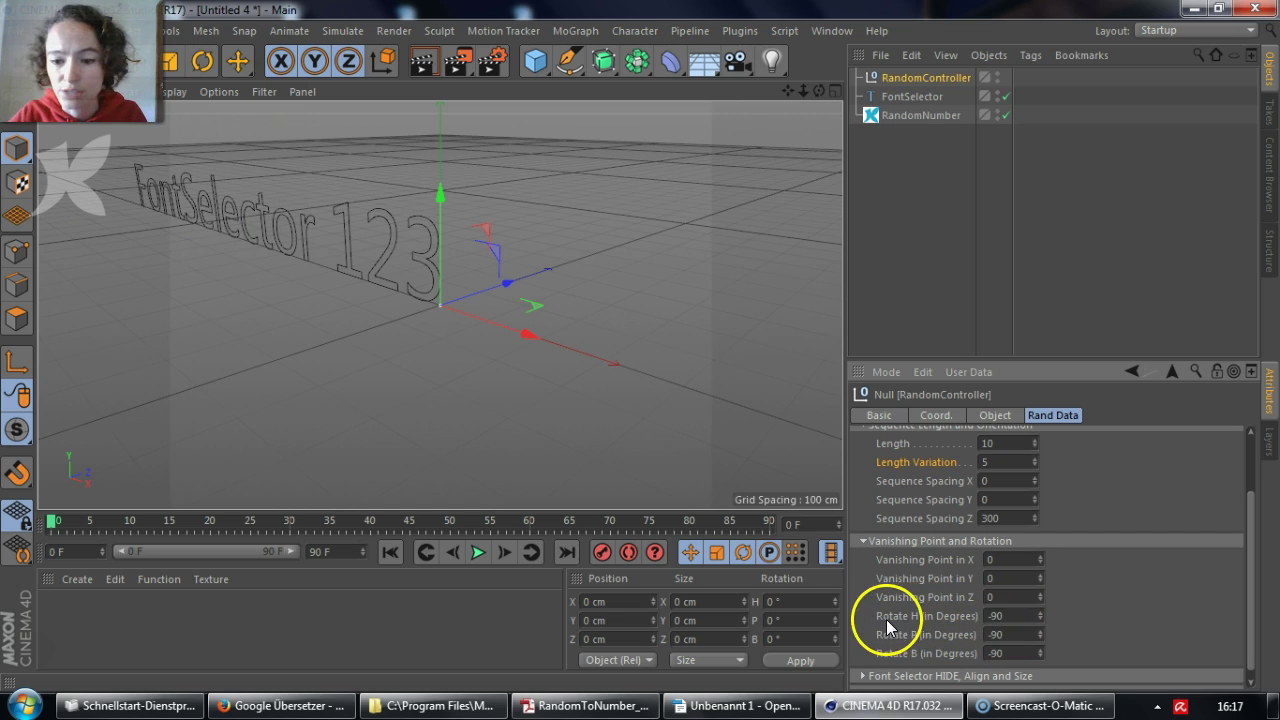
Step: Set Rotate H, P and B all to 0
{"action": "left_click", "coordinate": [916, 650]}
{"action": "left_click", "coordinate": [1000, 615]}
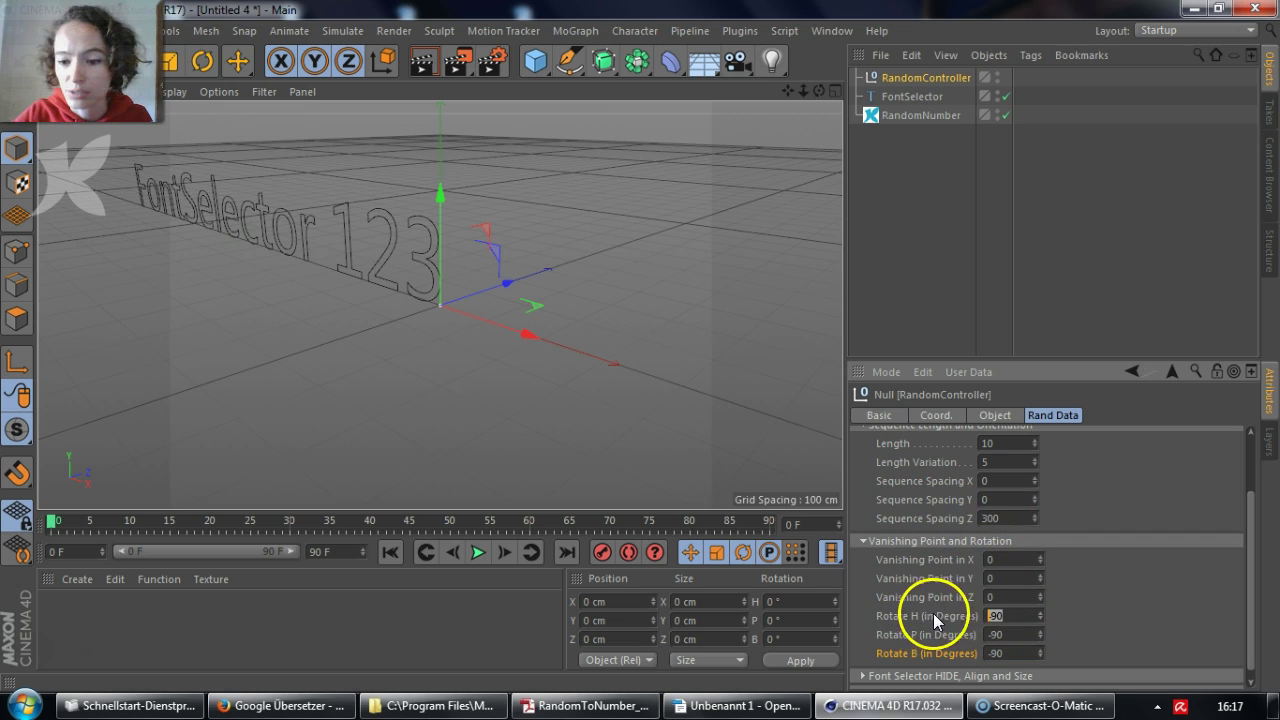
{"action": "type", "text": "0"}
{"action": "key", "text": "Tab"}
{"action": "type", "text": "0"}
{"action": "key", "text": "Tab"}
{"action": "type", "text": "0"}
Step: Set Sequence Spacing Z to 0 and Sequence Spacing Y to 300
{"action": "left_click", "coordinate": [1008, 518]}
{"action": "type", "text": "0"}
{"action": "left_click", "coordinate": [1020, 500]}
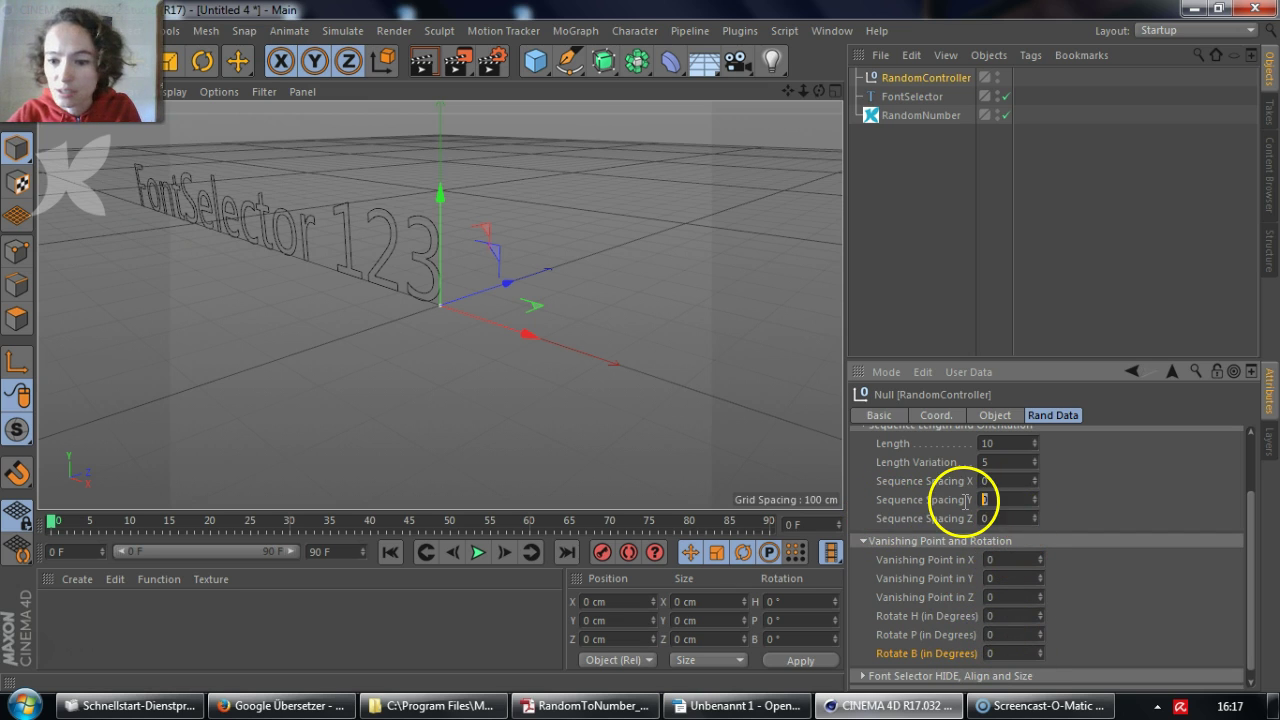
{"action": "type", "text": "300"}
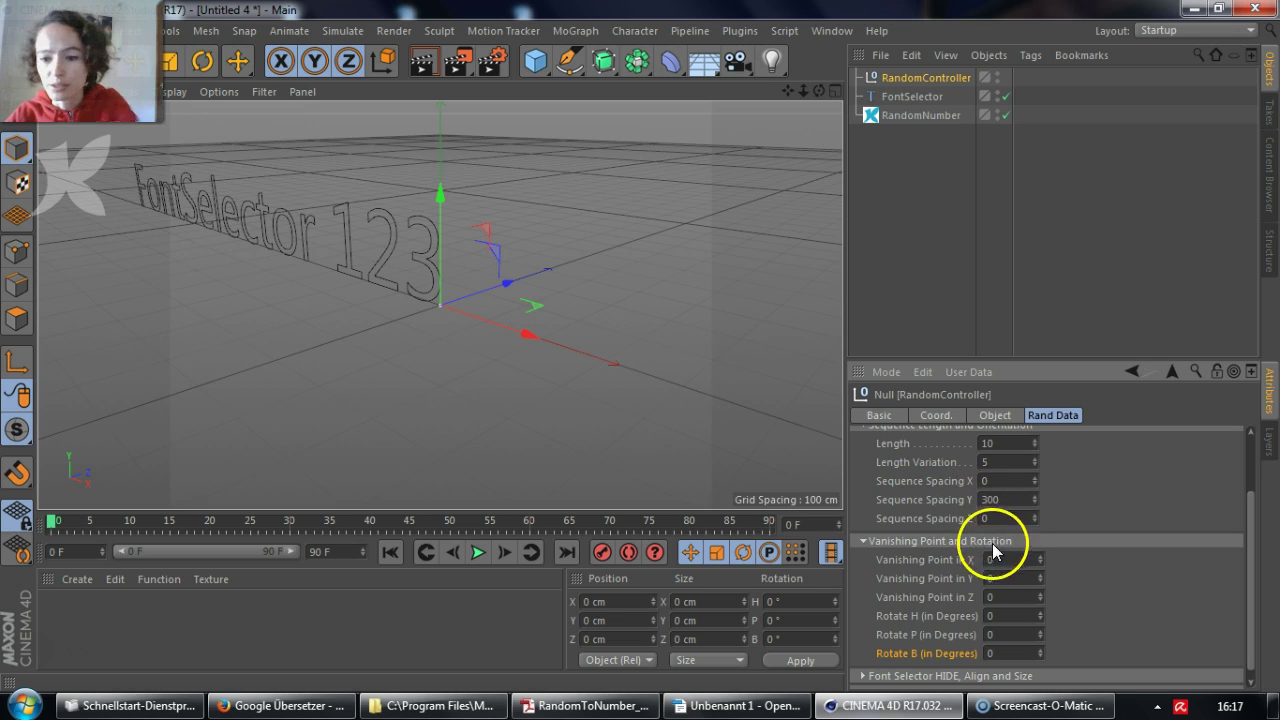
{"action": "left_click", "coordinate": [995, 597]}
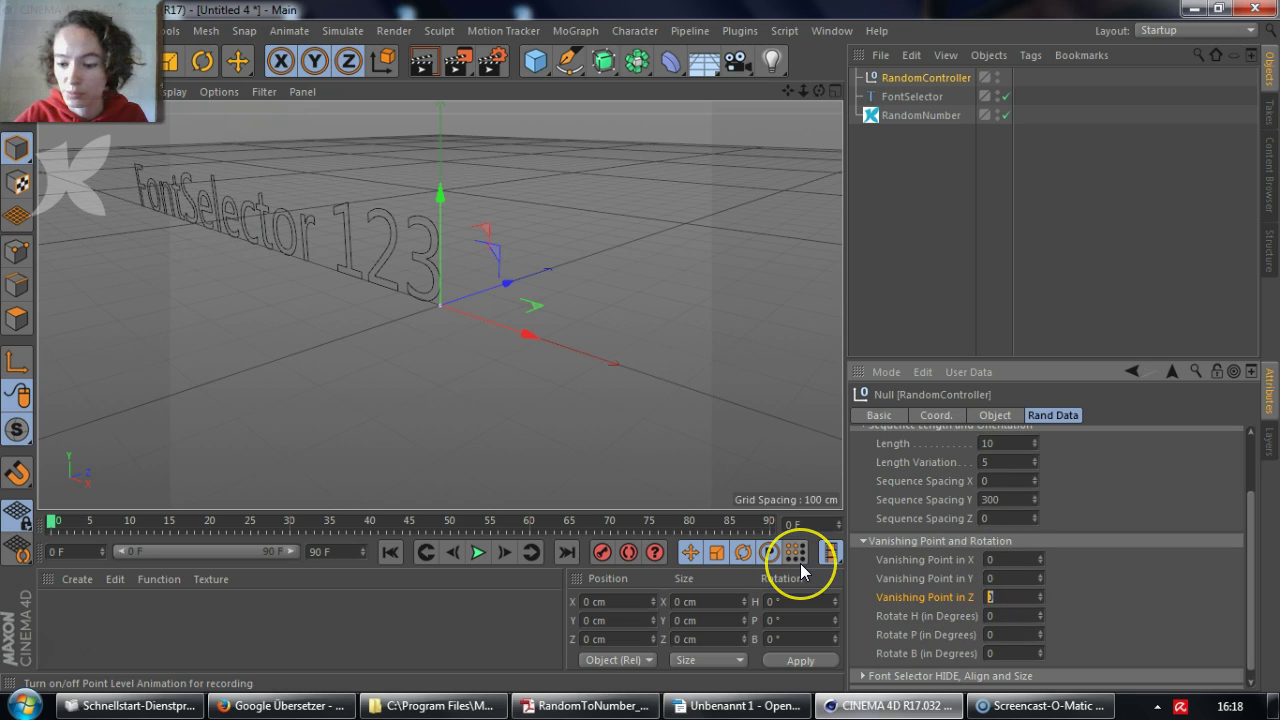
Step: Set Vanishing Point in Z to 80000 and Rotate H and Rotate P to 2 degrees
{"action": "type", "text": "0000"}
{"action": "left_click", "coordinate": [1005, 617]}
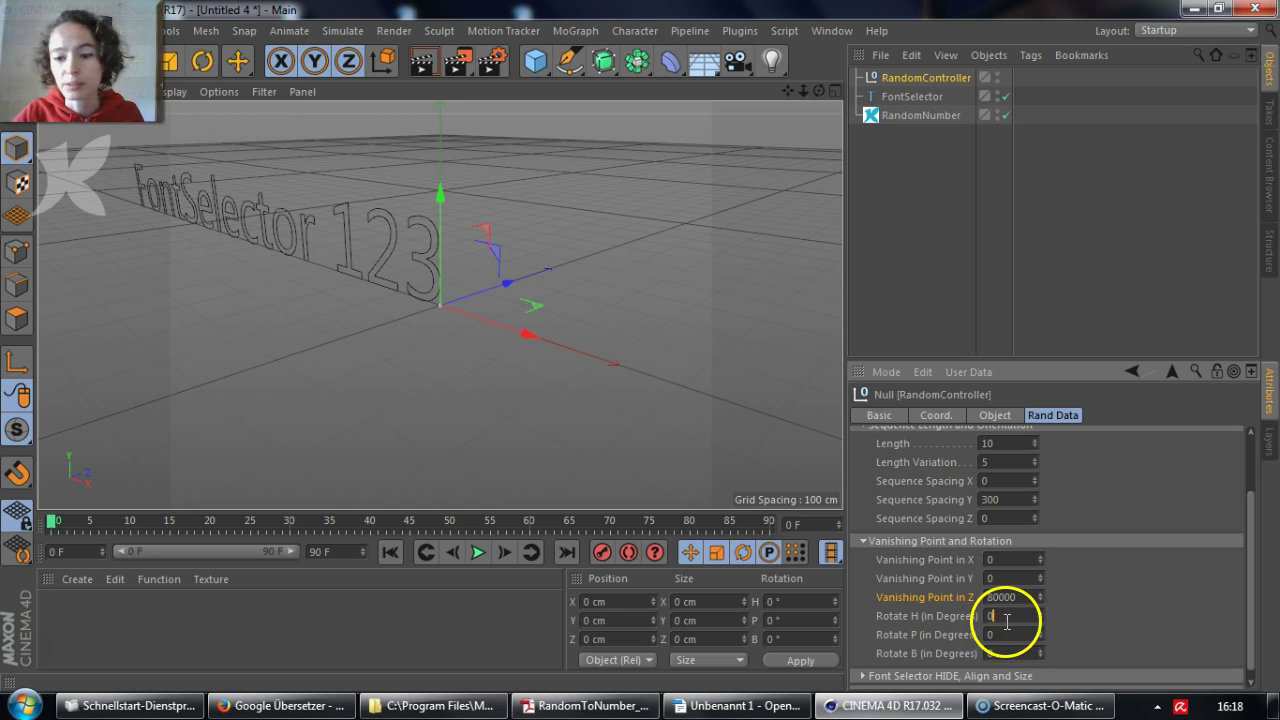
{"action": "left_click", "coordinate": [1006, 617]}
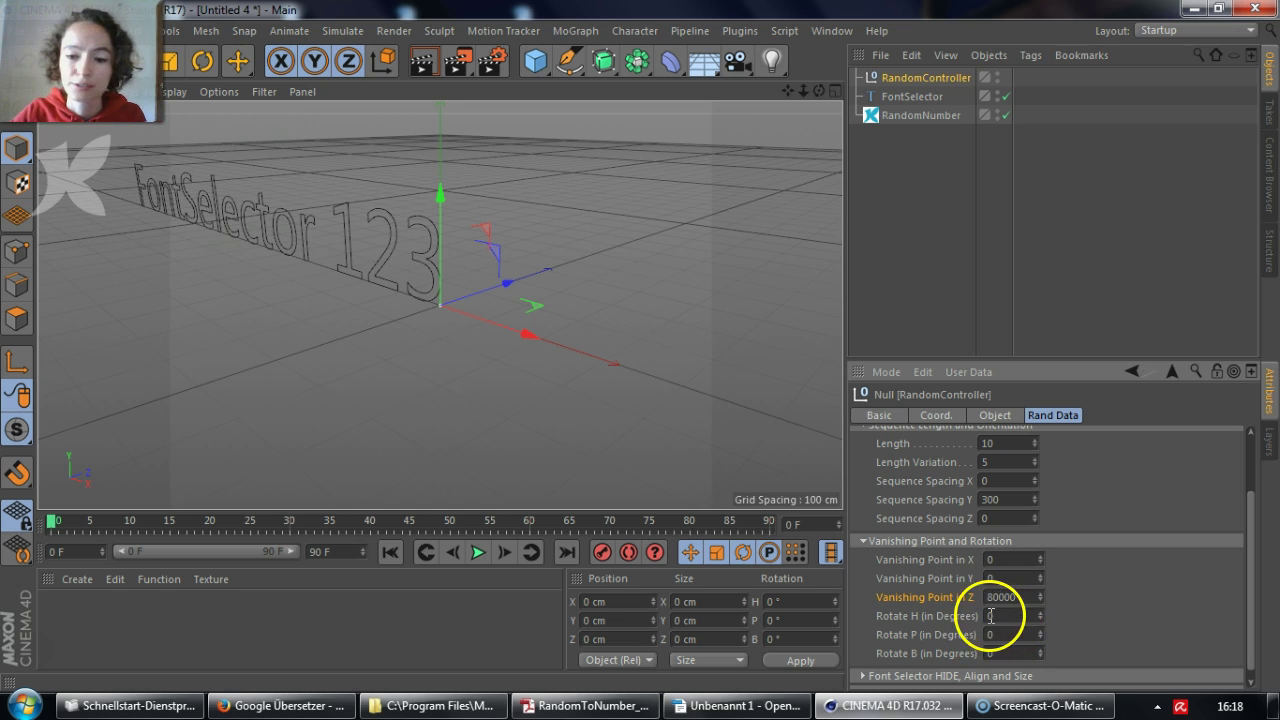
{"action": "left_click", "coordinate": [903, 634]}
{"action": "type", "text": "2"}
{"action": "left_click", "coordinate": [1008, 633]}
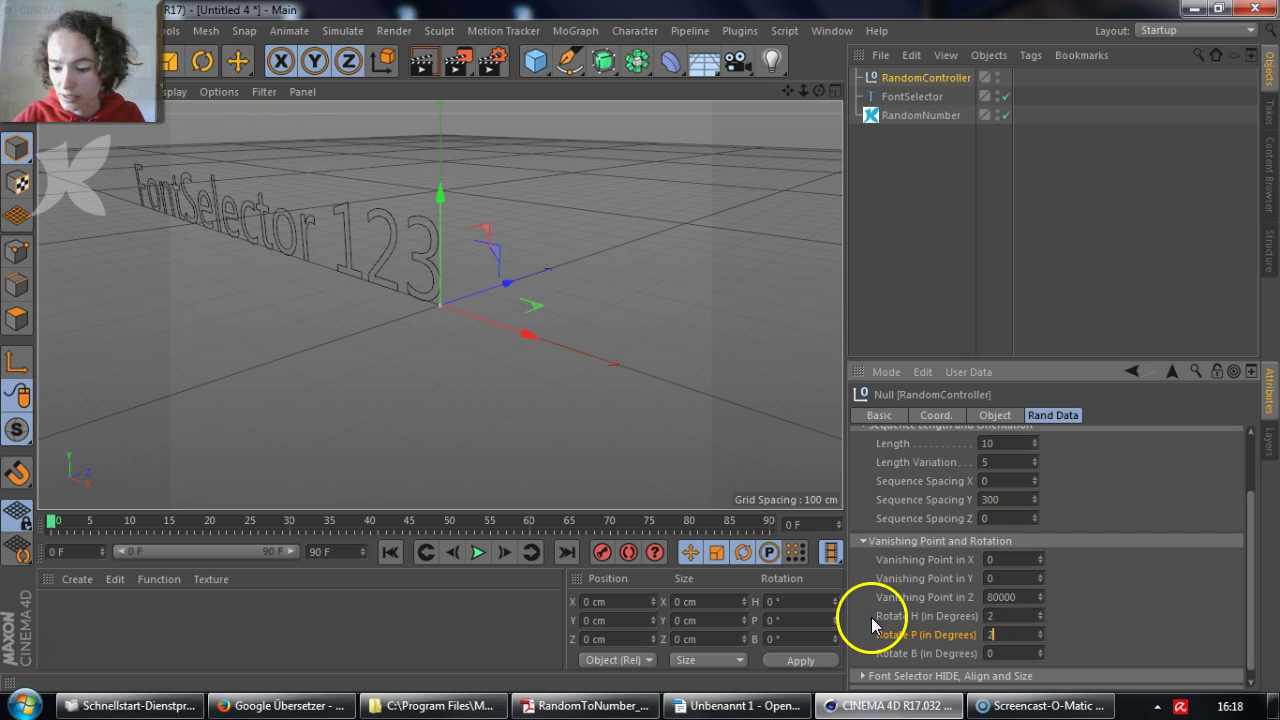
{"action": "type", "text": "2"}
{"action": "left_click", "coordinate": [1030, 613]}
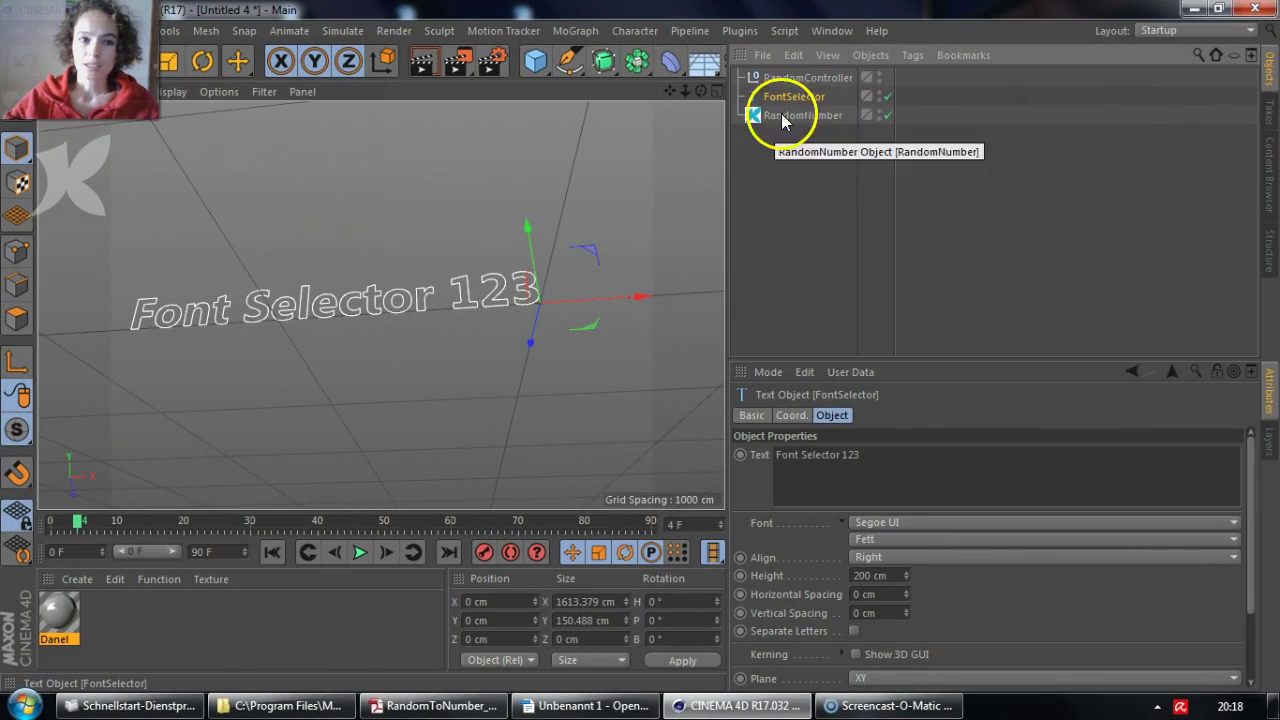
Step: Change the FontSelector text font to Script MT Bold
{"action": "left_click", "coordinate": [959, 522]}
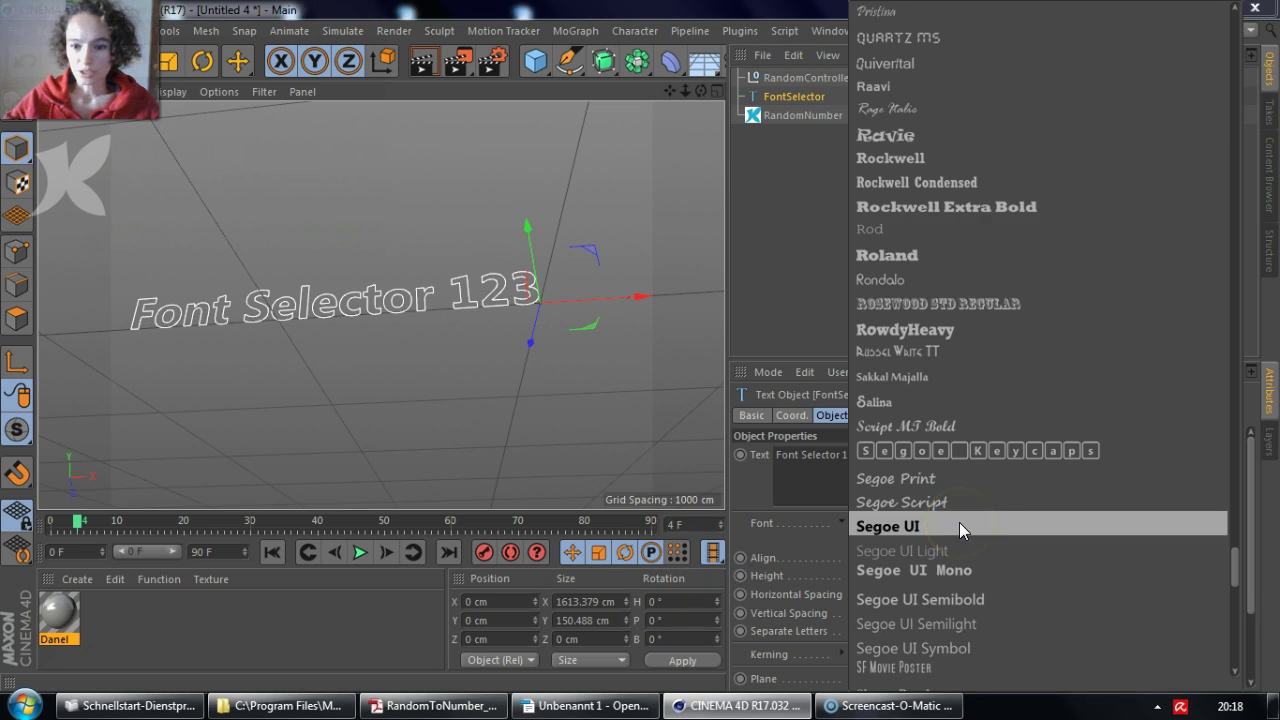
{"action": "left_click_drag", "start_coordinate": [959, 522], "coordinate": [777, 446]}
{"action": "left_click", "coordinate": [890, 455]}
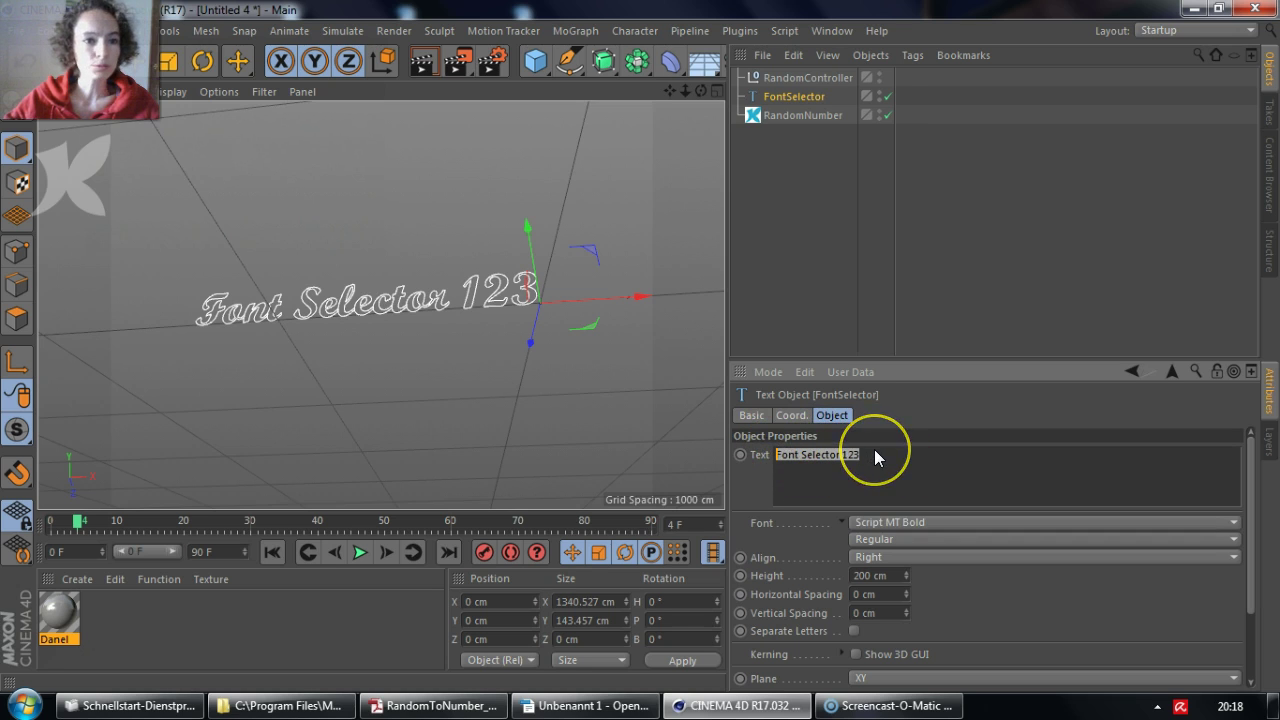
{"action": "left_click", "coordinate": [860, 452]}
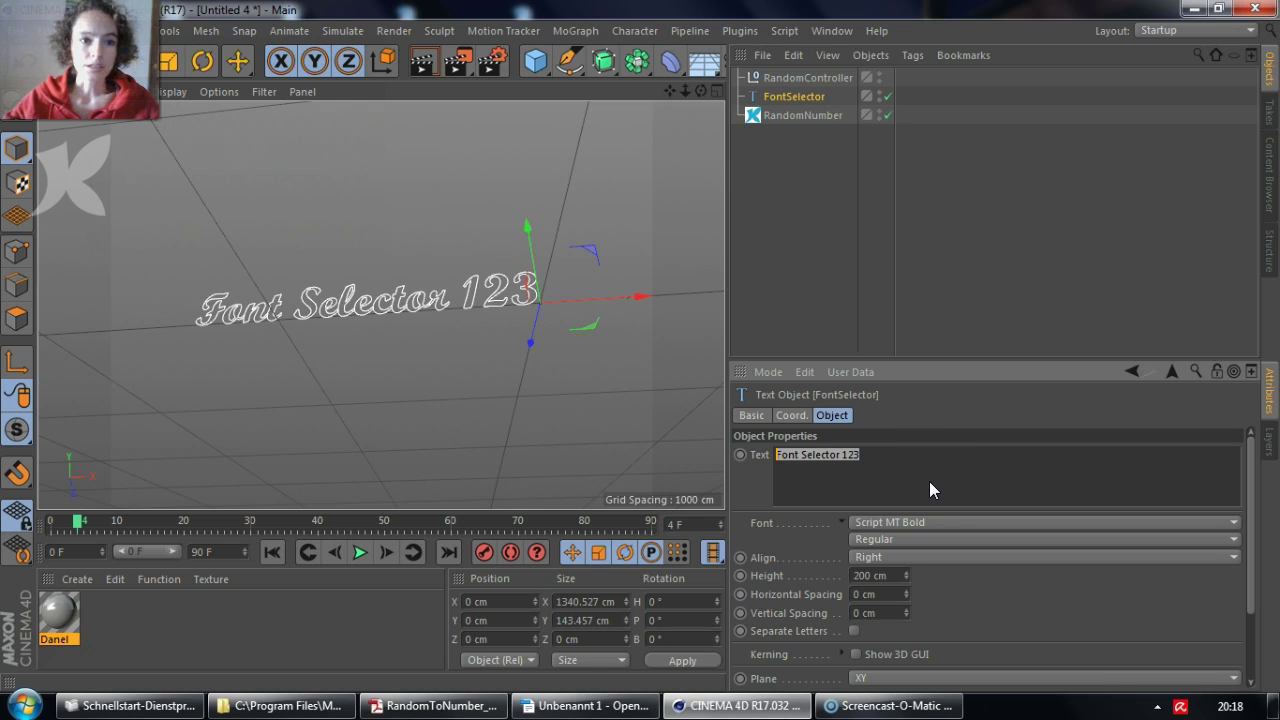
{"action": "type", "text": "0123456789"}
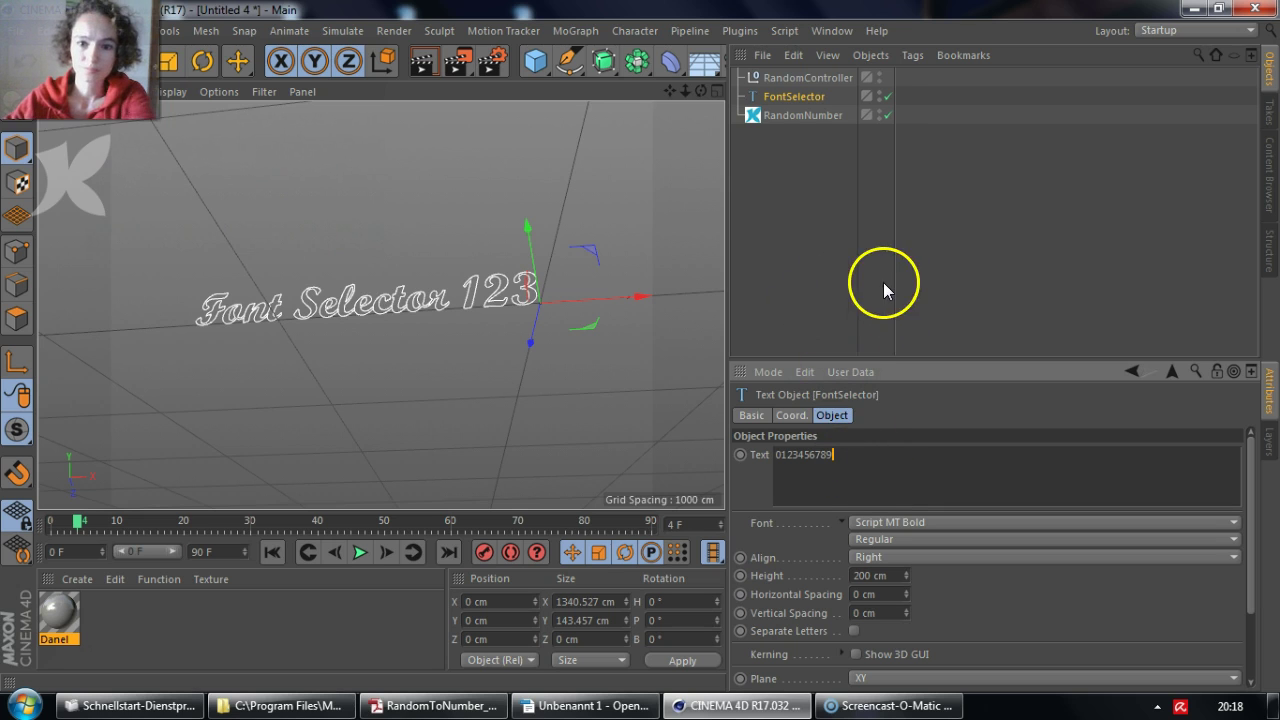
{"action": "left_click", "coordinate": [823, 294]}
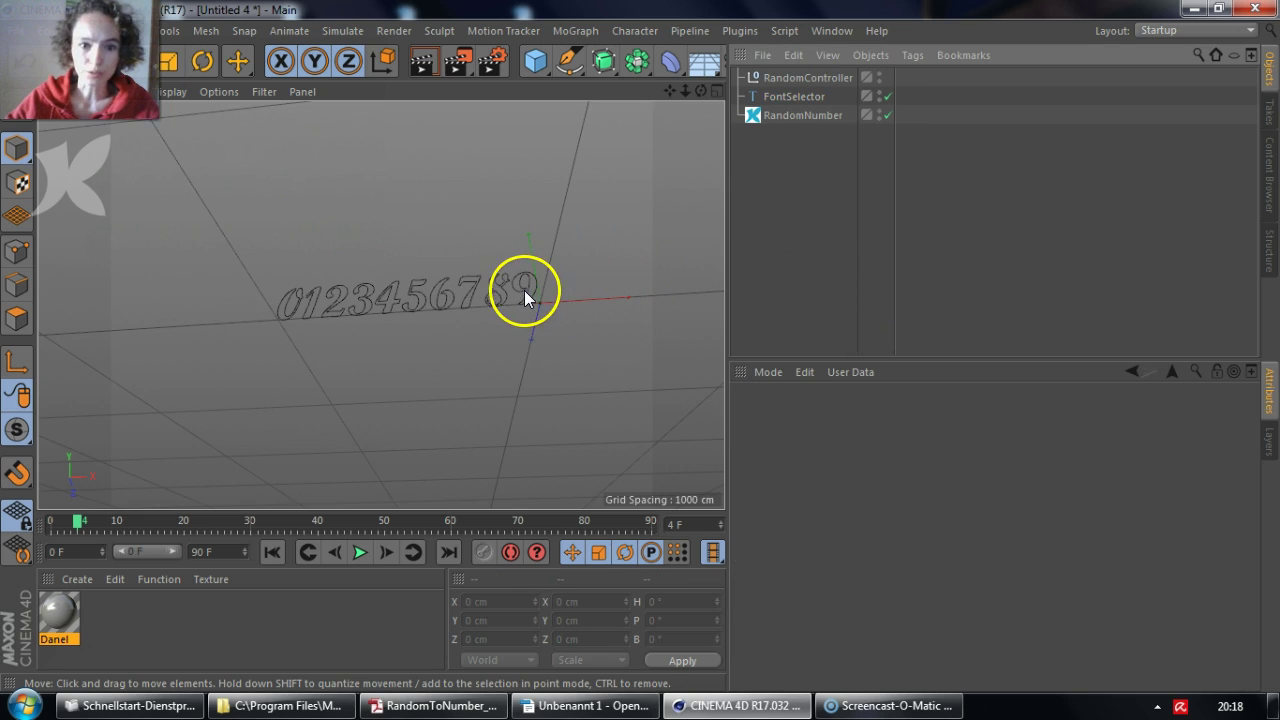
{"action": "left_click", "coordinate": [436, 316]}
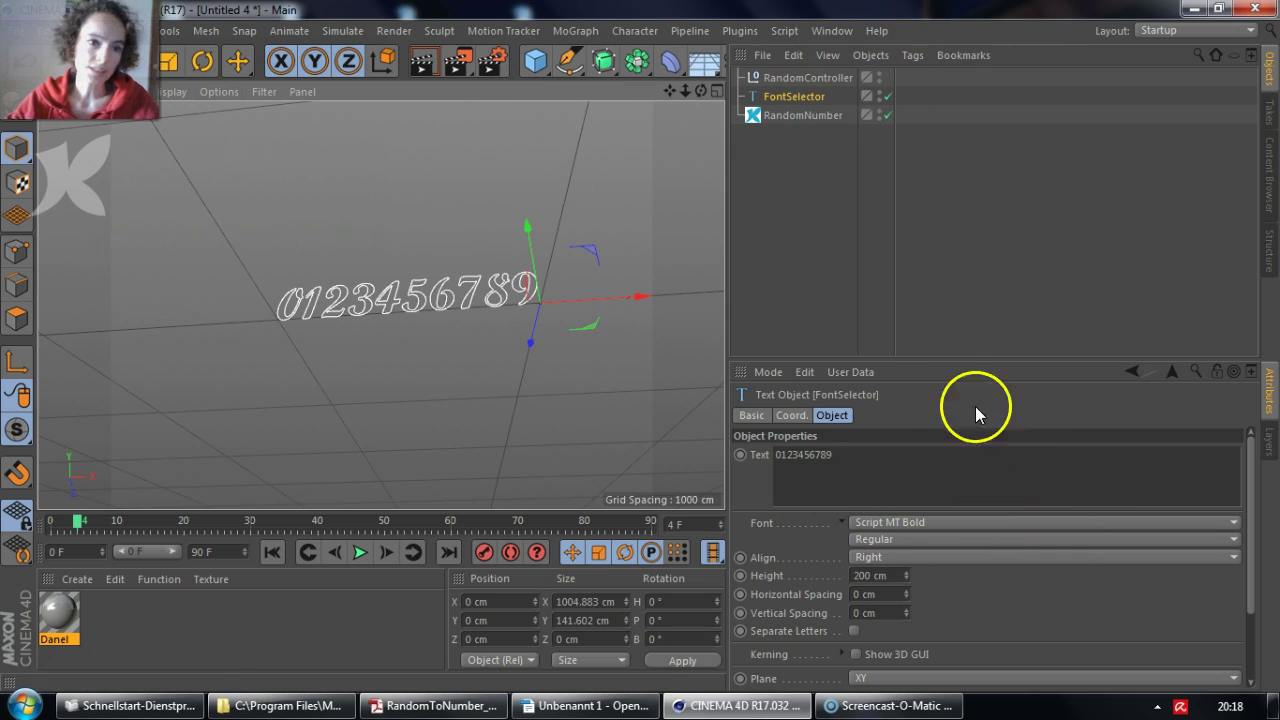
{"action": "left_click", "coordinate": [829, 77]}
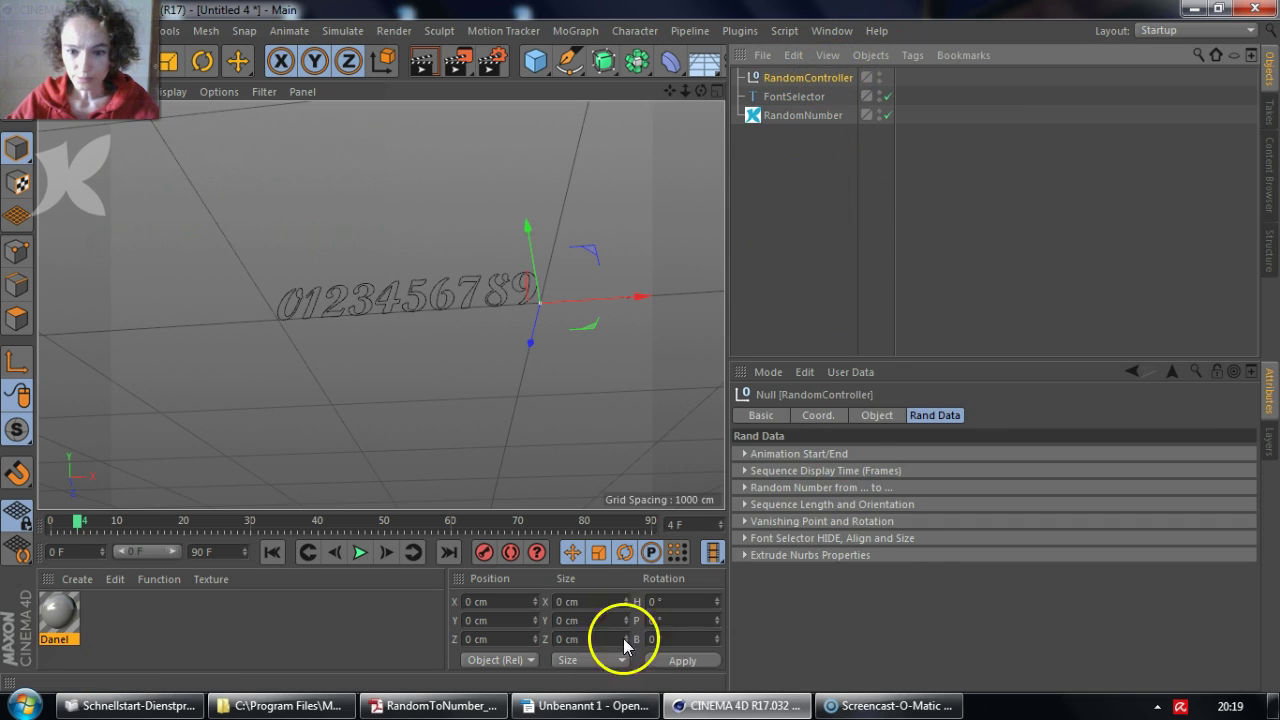
Step: Set the RandomController's Align Numbers to its middle setting, keeping Character Height at 200
{"action": "left_click", "coordinate": [889, 538]}
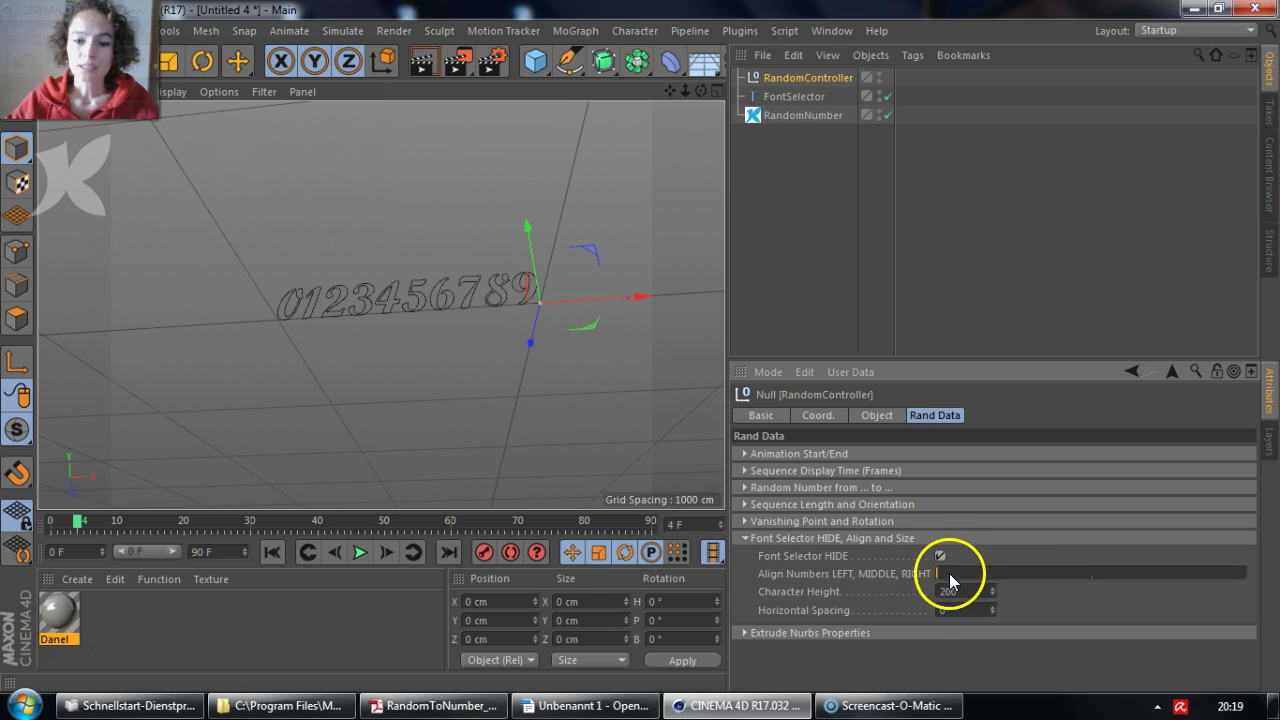
{"action": "left_click_drag", "start_coordinate": [975, 578], "coordinate": [1278, 545]}
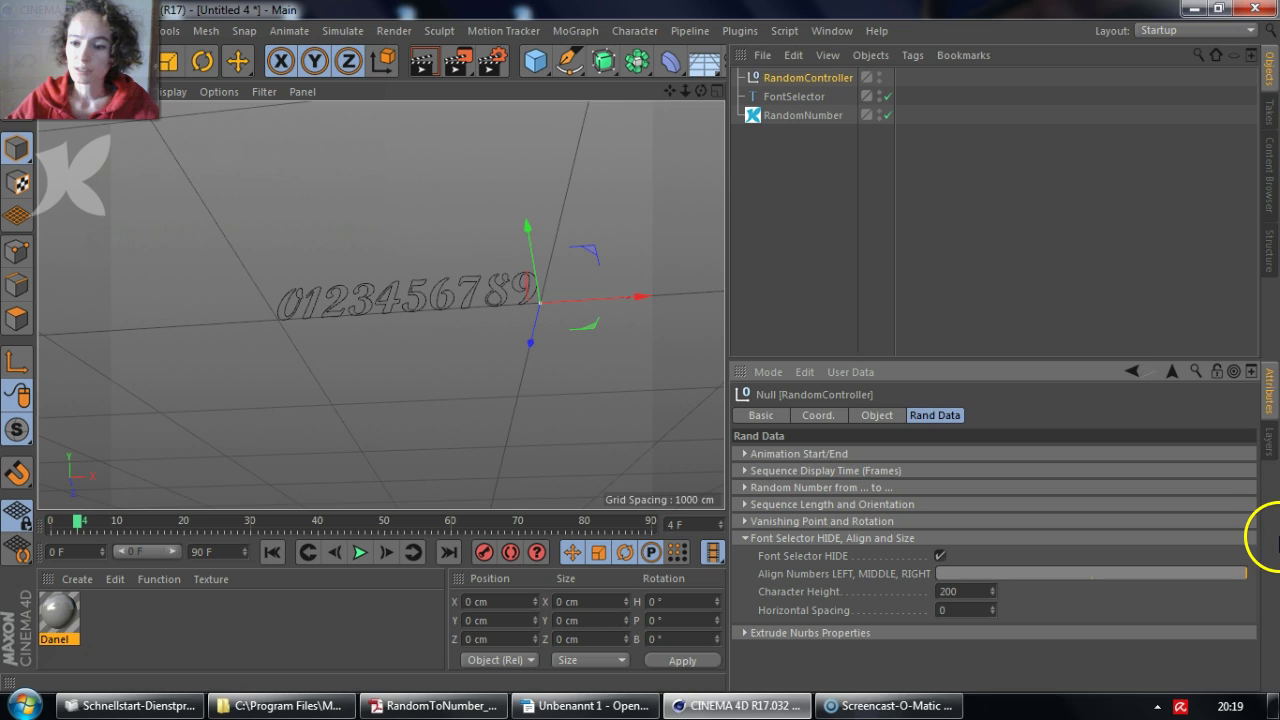
{"action": "left_click", "coordinate": [1092, 571]}
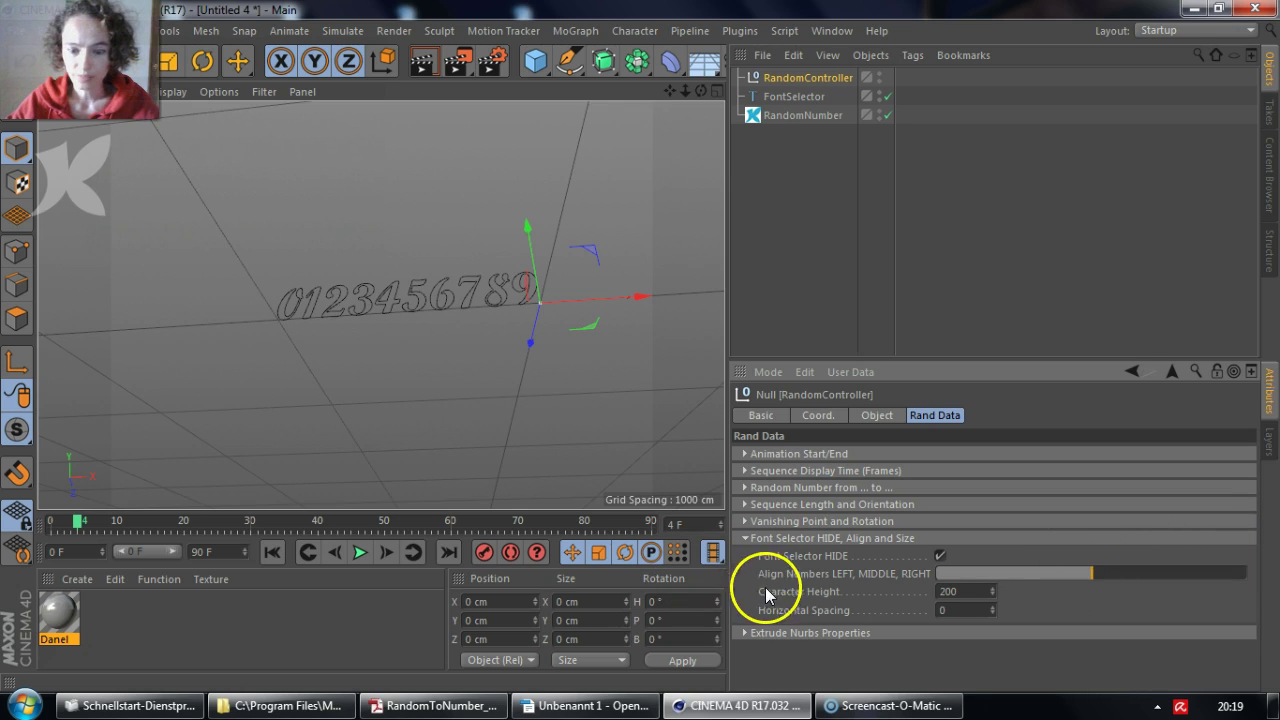
{"action": "left_click", "coordinate": [955, 591]}
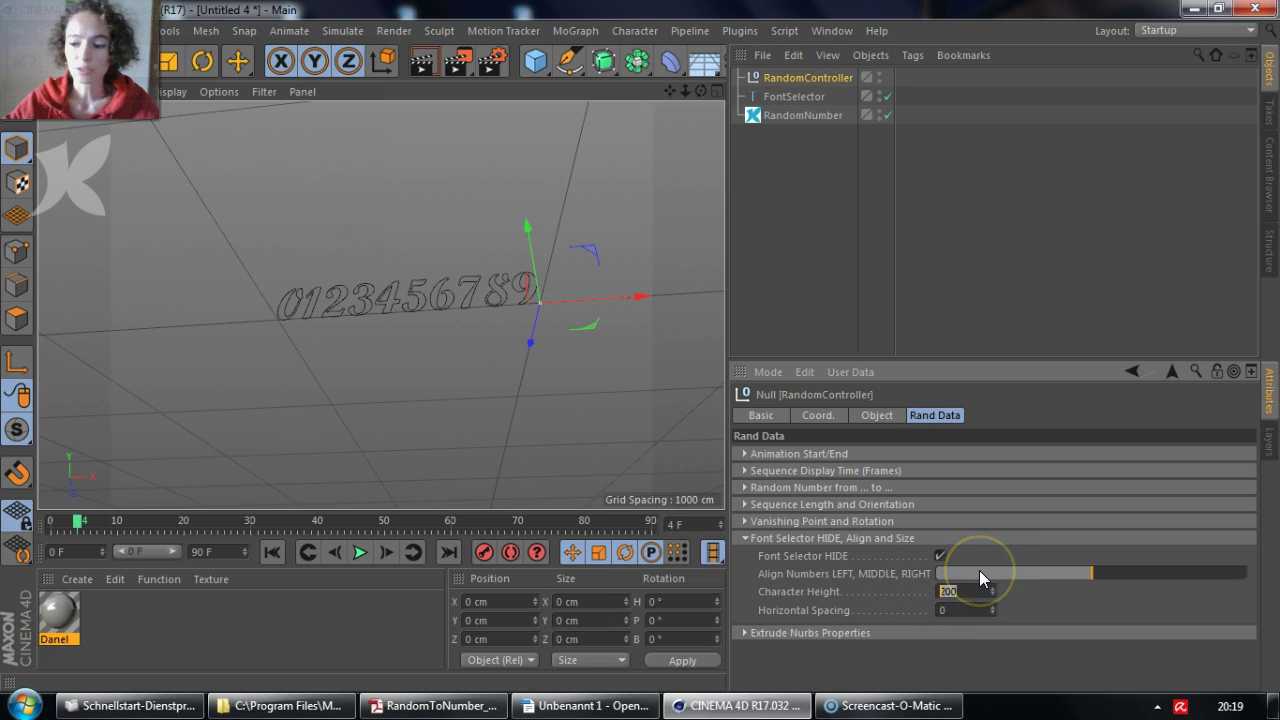
{"action": "left_click", "coordinate": [852, 562]}
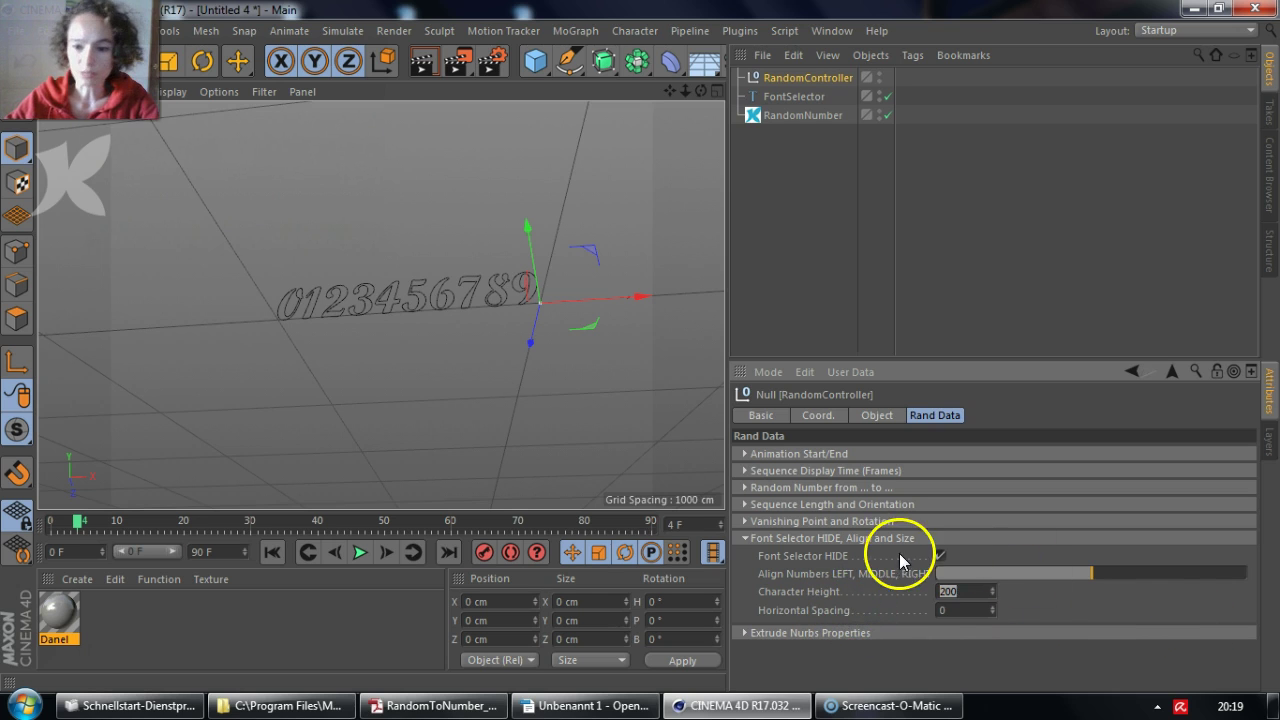
{"action": "left_click", "coordinate": [746, 538]}
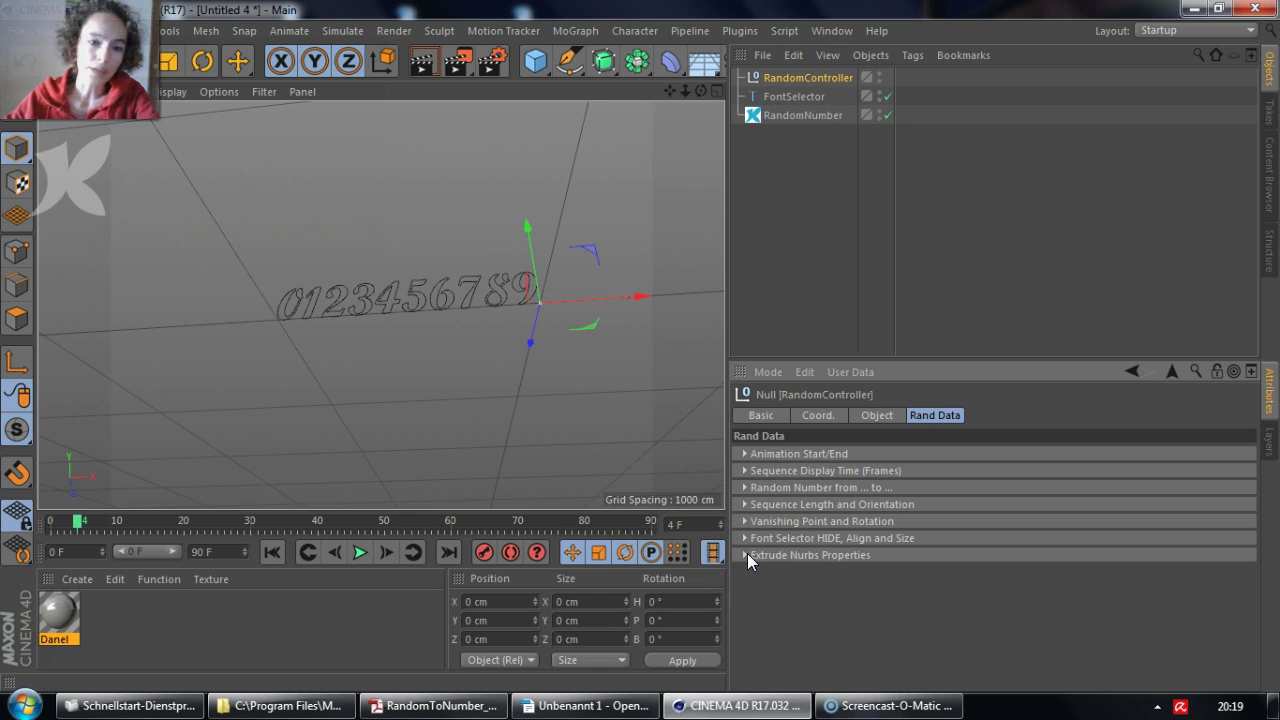
Step: Increase the digits' extrusion depth from 20 to 40
{"action": "left_click", "coordinate": [746, 554]}
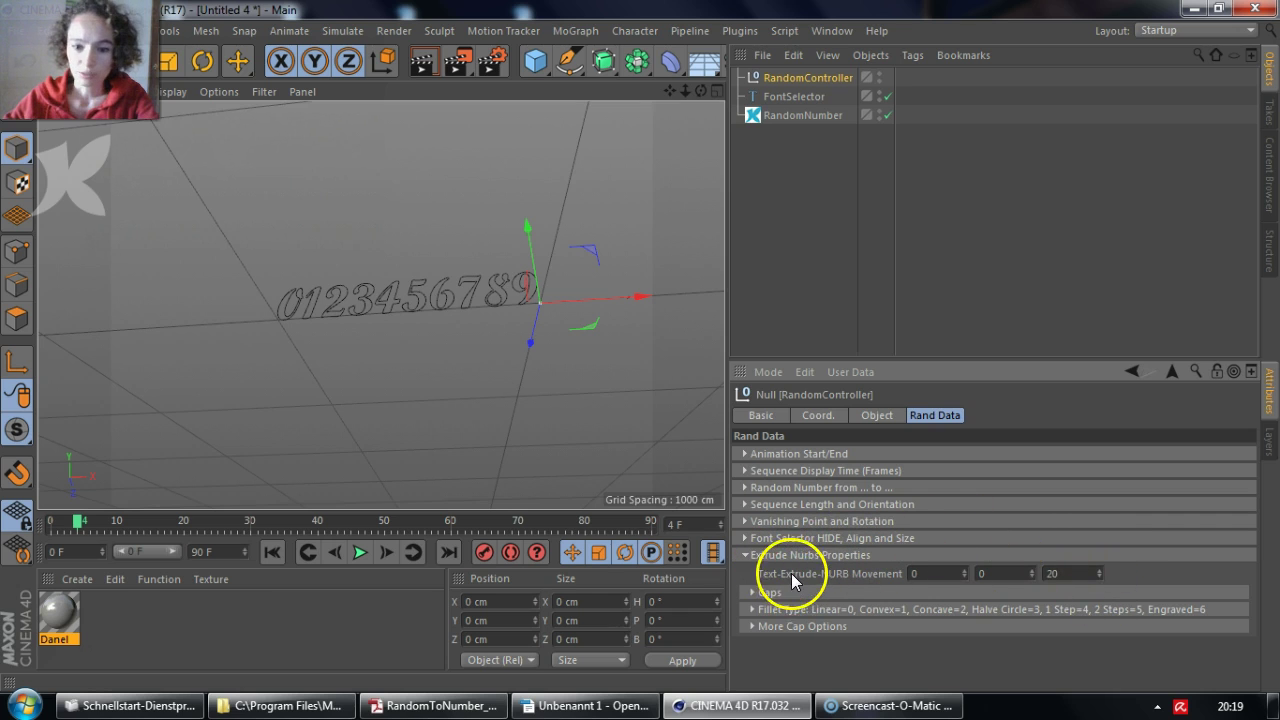
{"action": "left_click", "coordinate": [1057, 573]}
{"action": "type", "text": "40"}
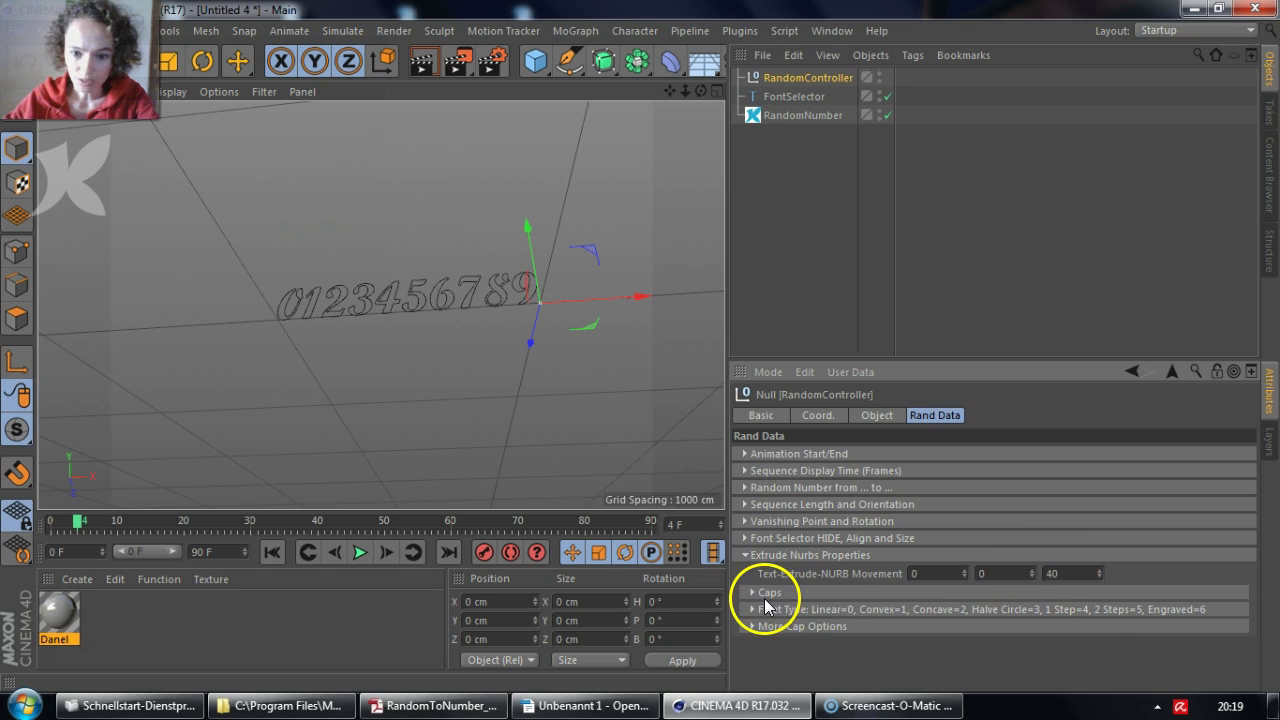
Step: Set the Fillet Type number to 6, Engraved, and show the additional cap options
{"action": "left_click", "coordinate": [766, 593]}
{"action": "left_click_drag", "start_coordinate": [1250, 565], "coordinate": [1250, 630]}
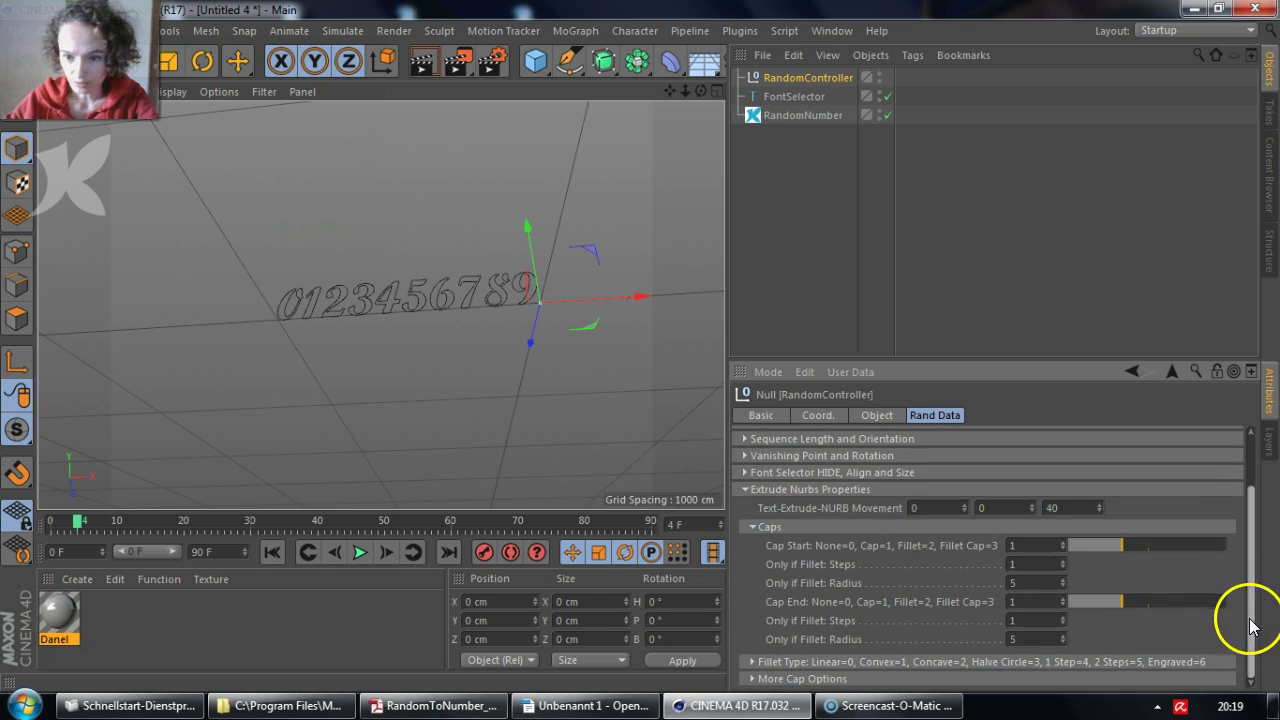
{"action": "left_click", "coordinate": [752, 662]}
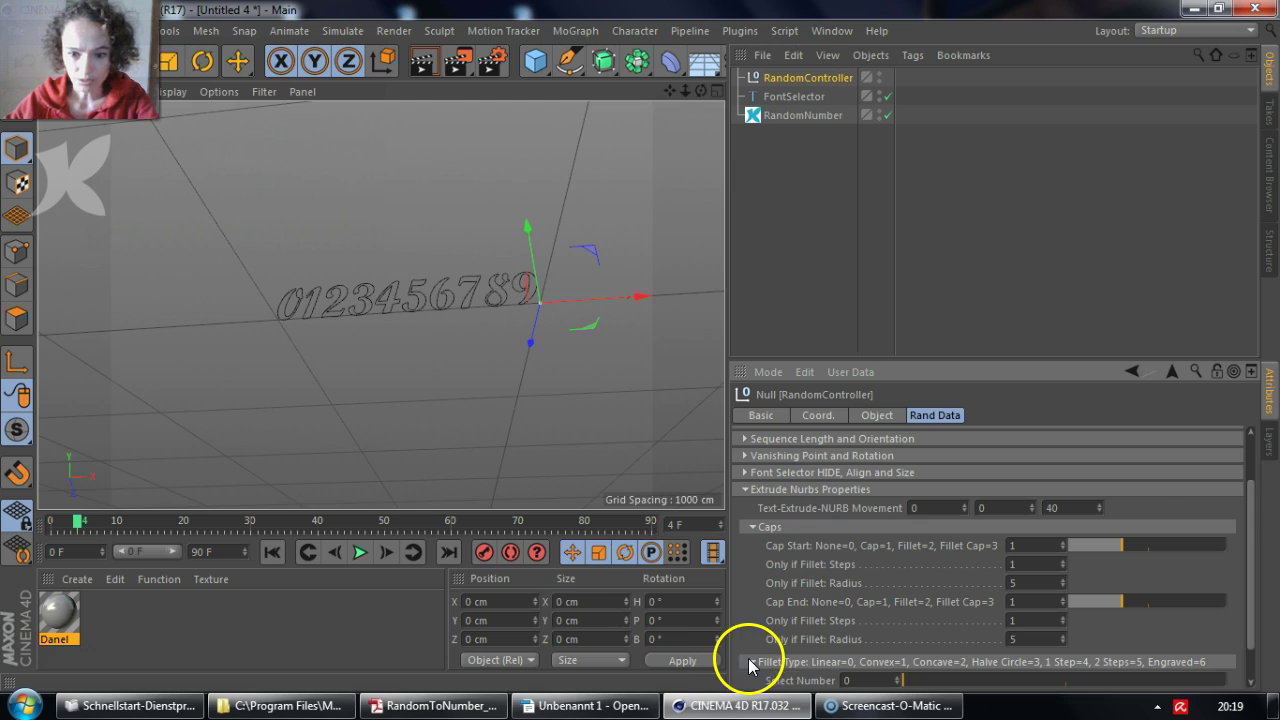
{"action": "scroll", "coordinate": [1248, 570], "scroll_direction": "down", "scroll_amount": 2}
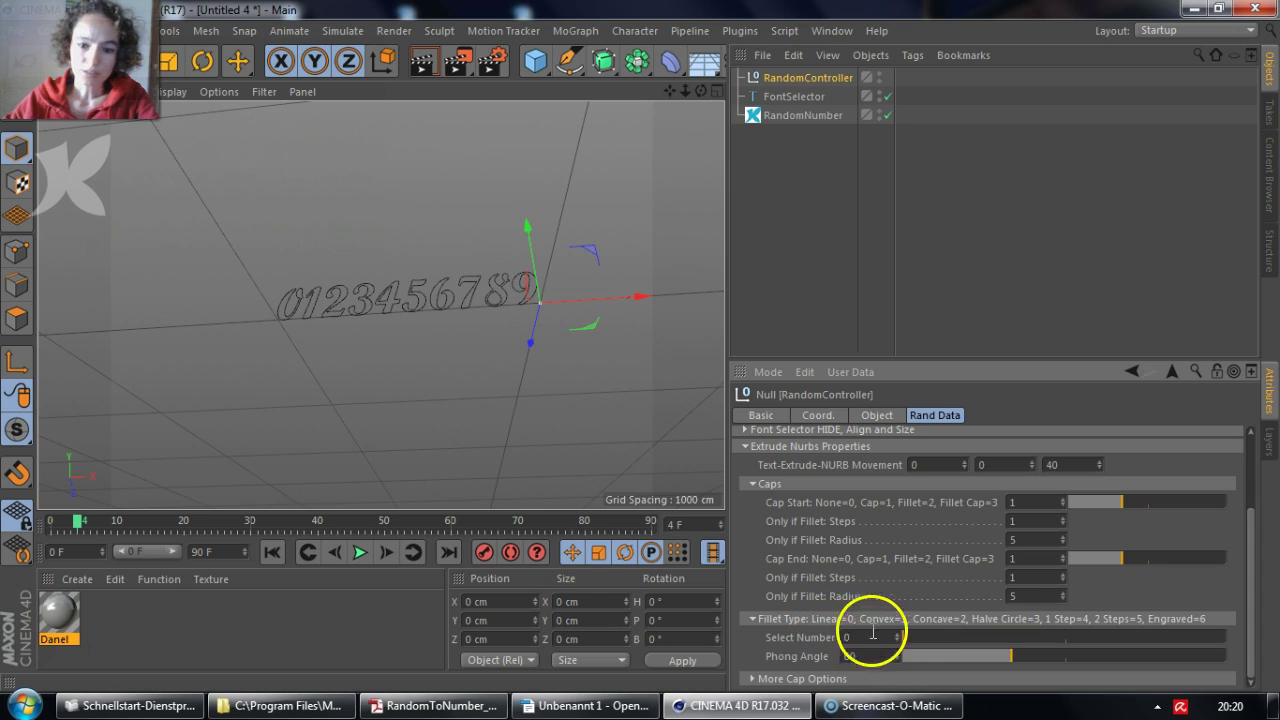
{"action": "left_click", "coordinate": [938, 639]}
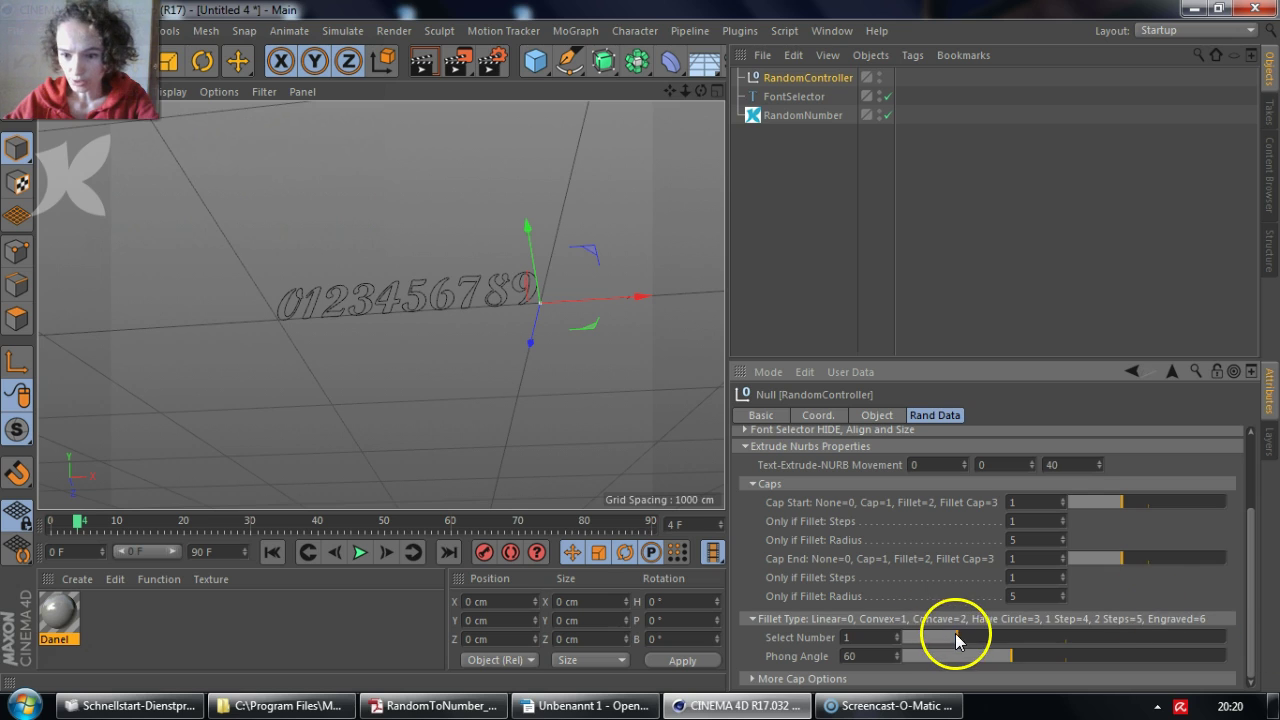
{"action": "left_click_drag", "start_coordinate": [957, 637], "coordinate": [1271, 641]}
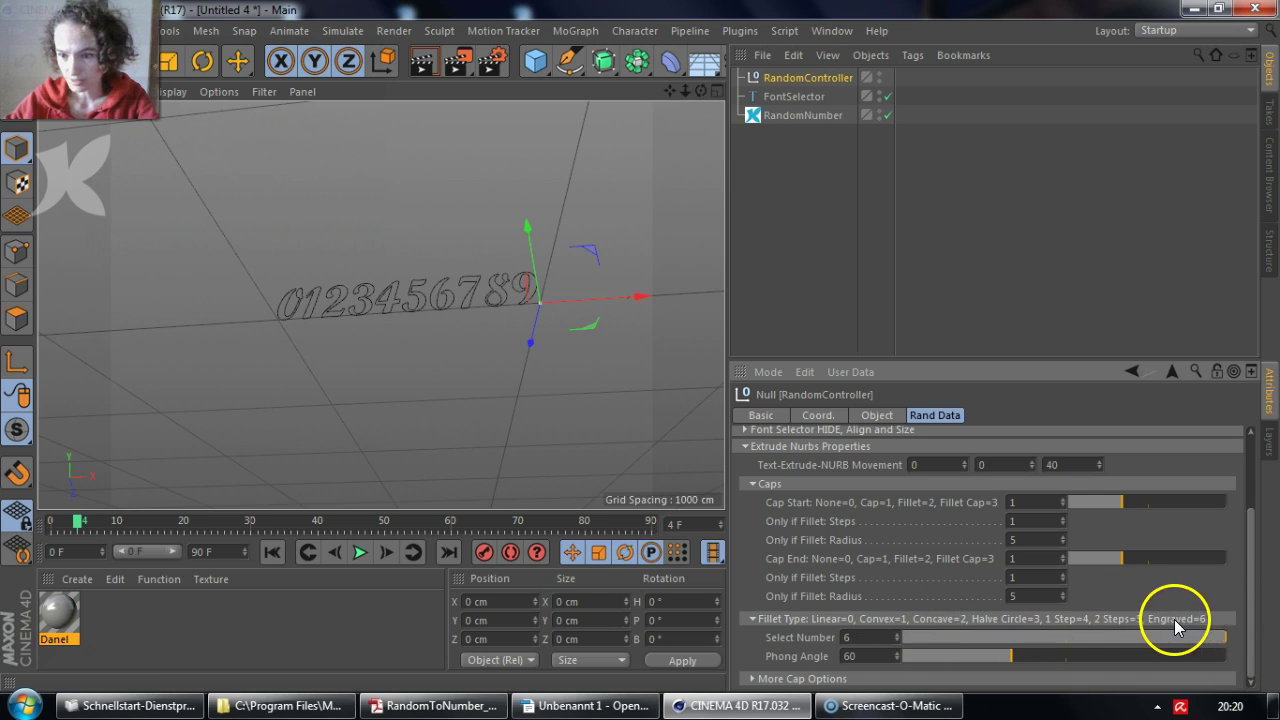
{"action": "left_click", "coordinate": [753, 679]}
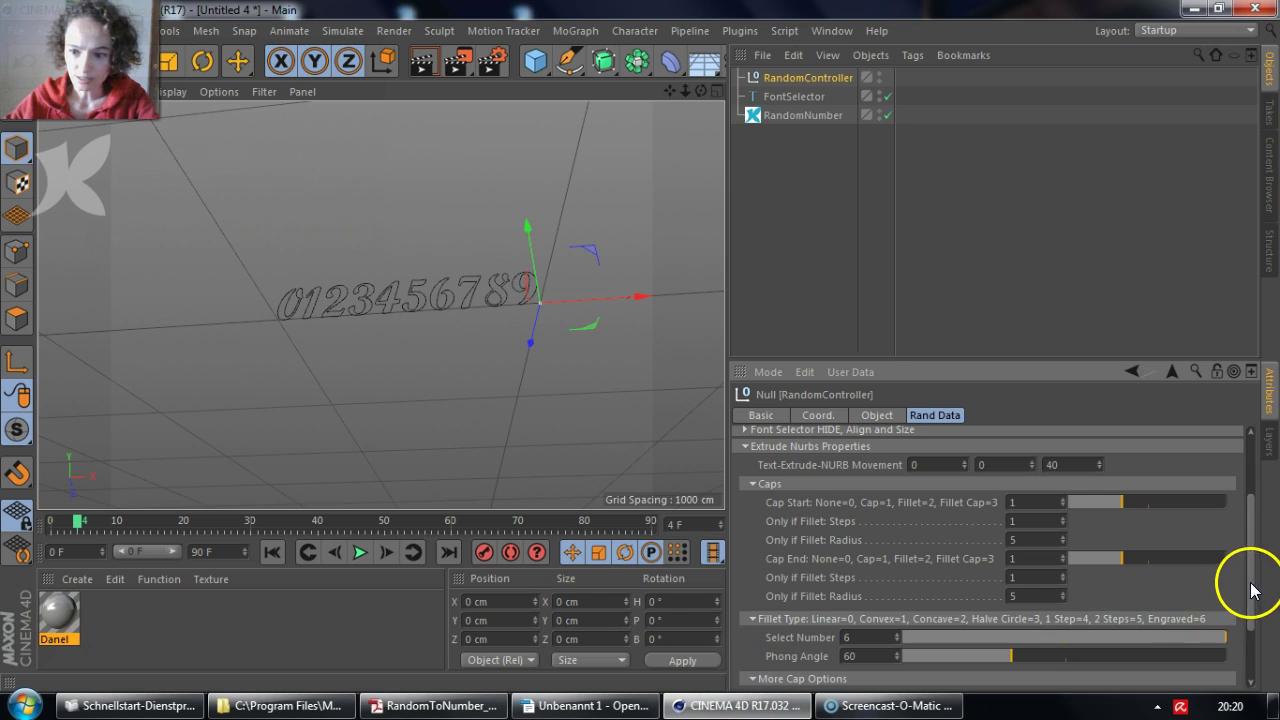
{"action": "left_click_drag", "start_coordinate": [1249, 586], "coordinate": [1243, 657]}
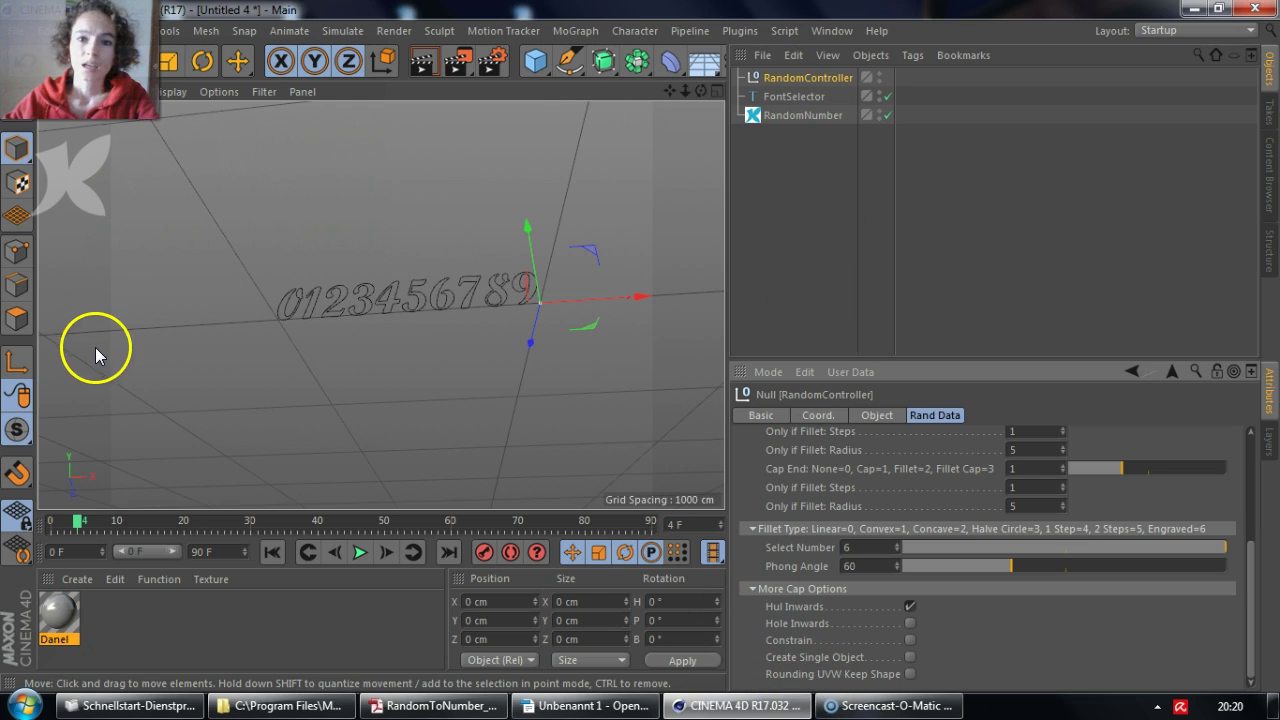
Step: Run Start on the RandomNumber object to build the 0/1 digit column, then zoom out to view it
{"action": "left_click", "coordinate": [797, 114]}
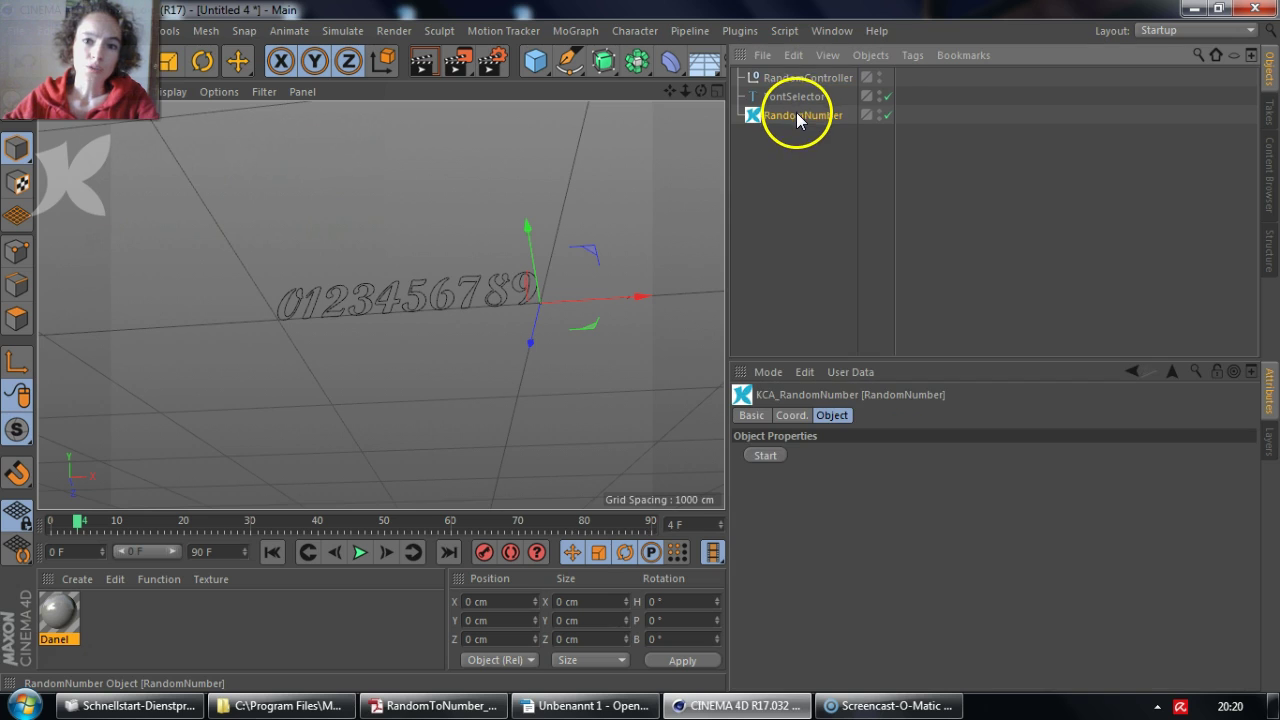
{"action": "left_click", "coordinate": [768, 456]}
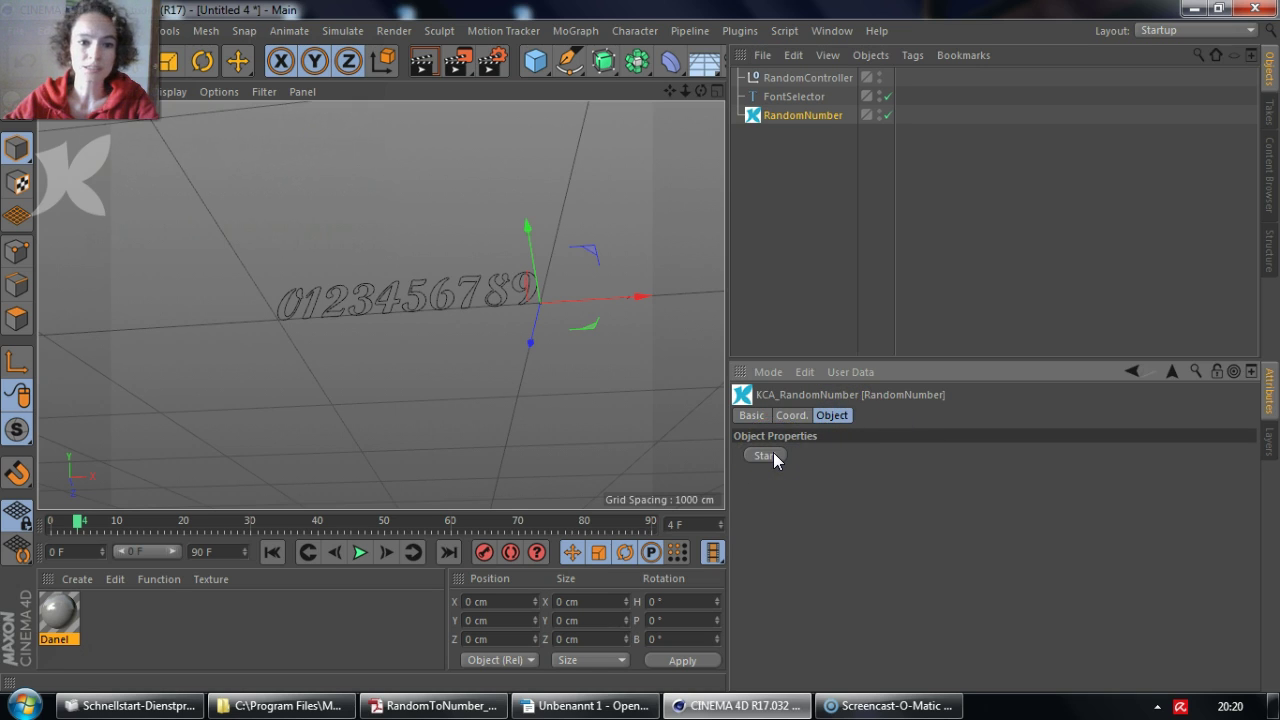
{"action": "left_click", "coordinate": [770, 75]}
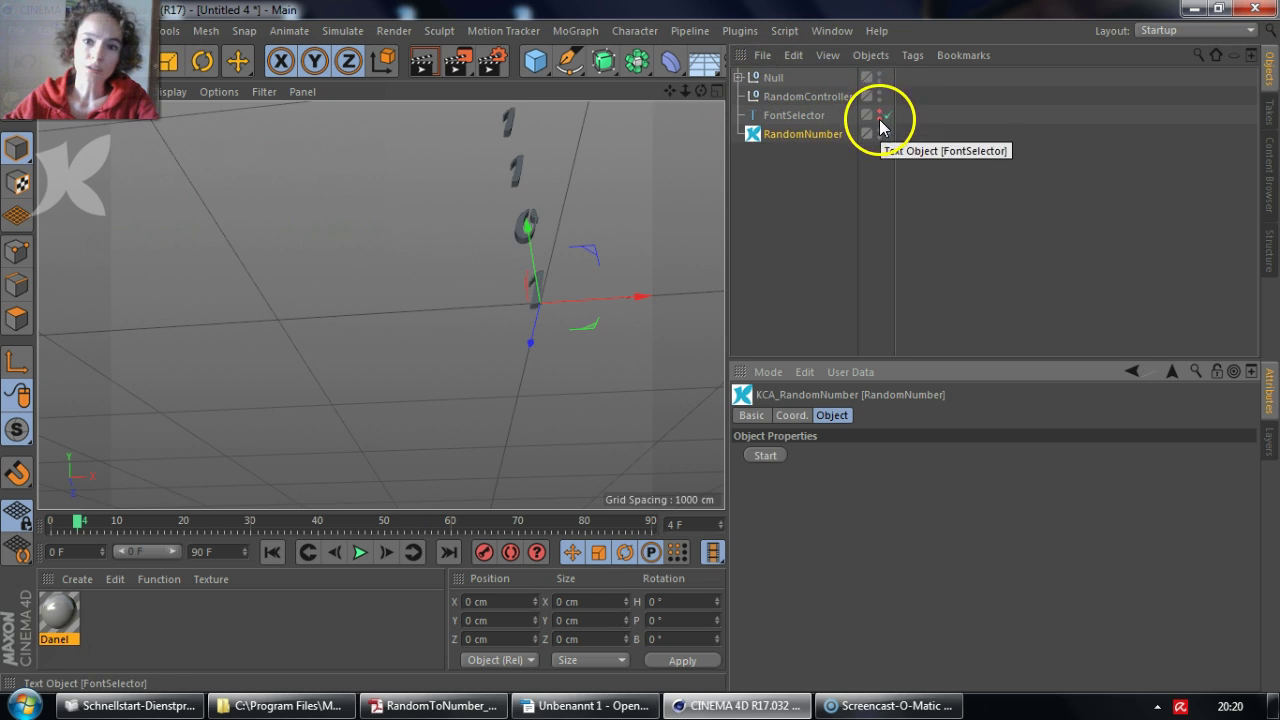
{"action": "mouse_move", "coordinate": [670, 88]}
{"action": "left_mouse_down"}
{"action": "mouse_move", "coordinate": [634, 357]}
{"action": "mouse_move", "coordinate": [677, 85]}
{"action": "left_mouse_up"}
{"action": "left_click_drag", "start_coordinate": [640, 346], "coordinate": [640, 346]}
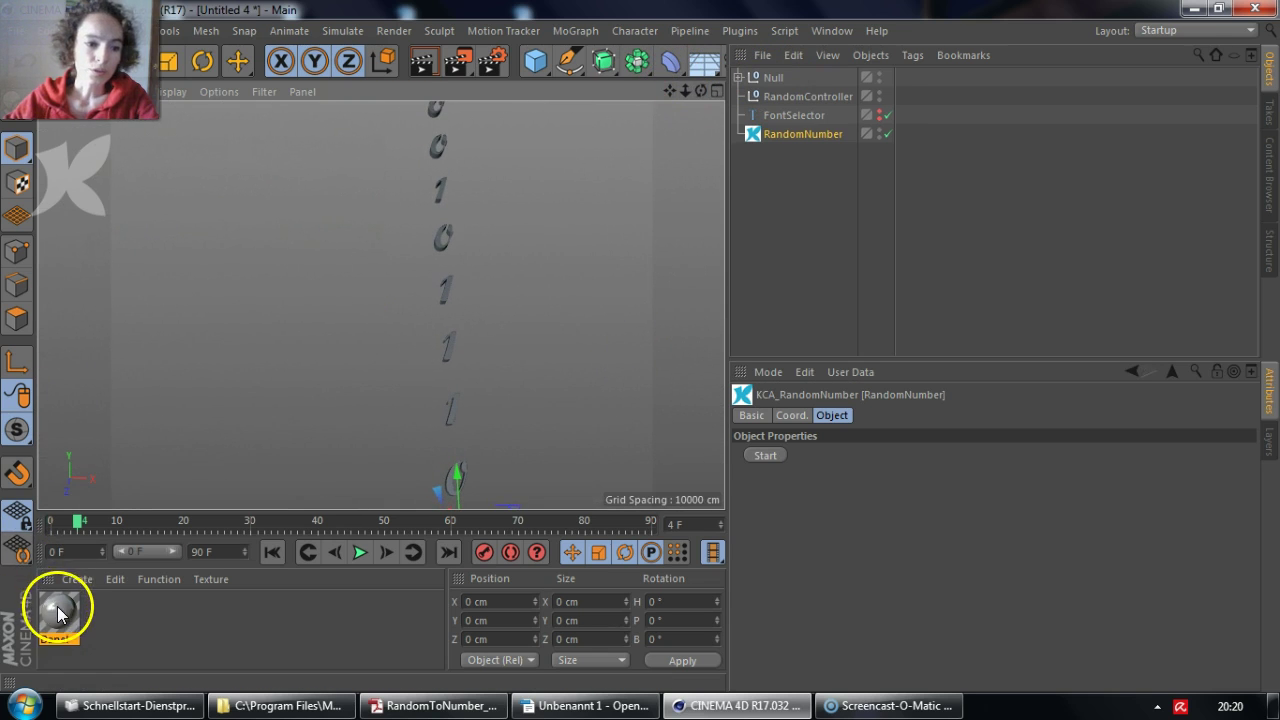
Step: Apply the Danel material to the digit Null and render a preview of the view
{"action": "left_click_drag", "start_coordinate": [56, 609], "coordinate": [780, 76]}
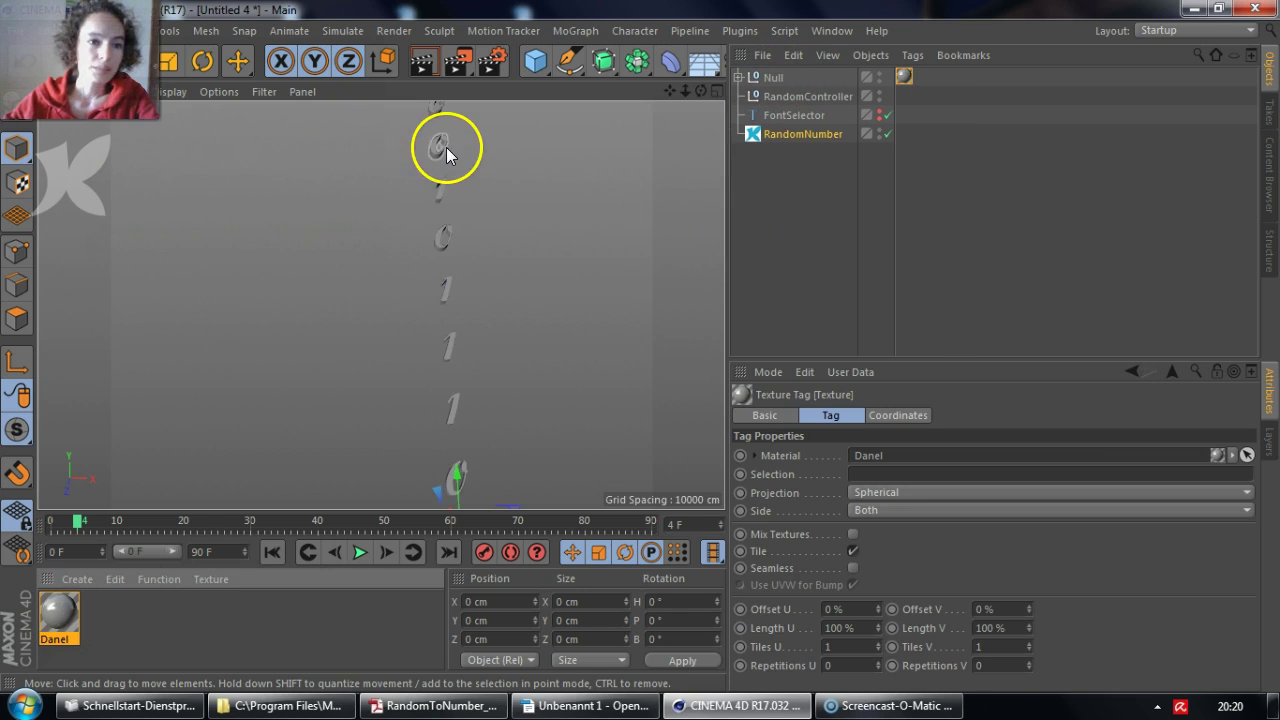
{"action": "left_click", "coordinate": [424, 64]}
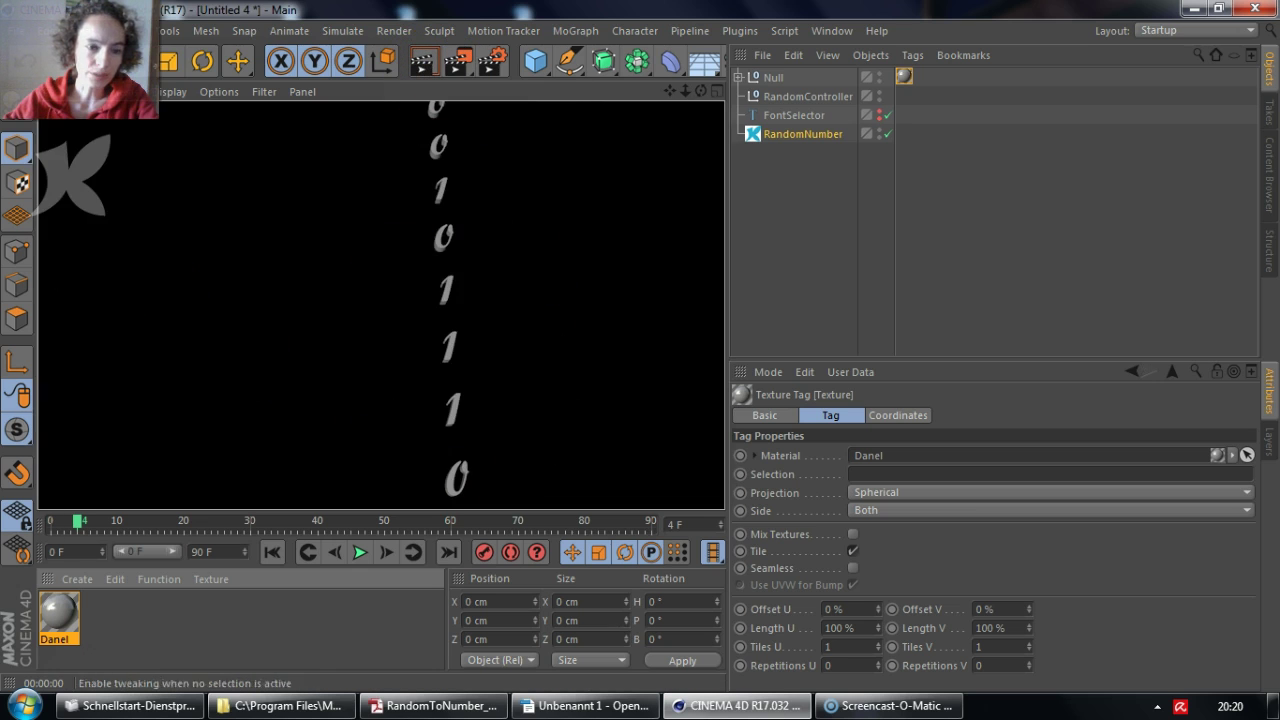
Step: Rewind the timeline to frame 0 and play the animation, stopping at frame 60
{"action": "left_click_drag", "start_coordinate": [75, 532], "coordinate": [20, 529]}
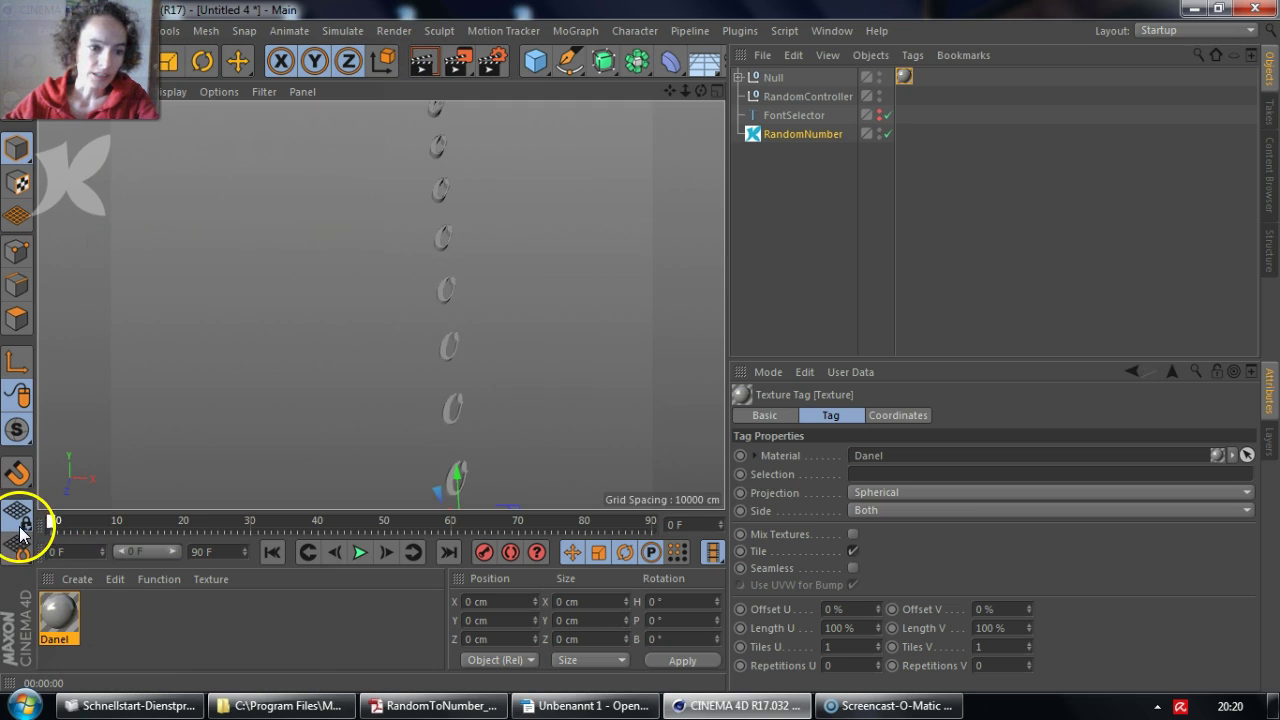
{"action": "left_click", "coordinate": [361, 554]}
{"action": "left_click", "coordinate": [457, 523]}
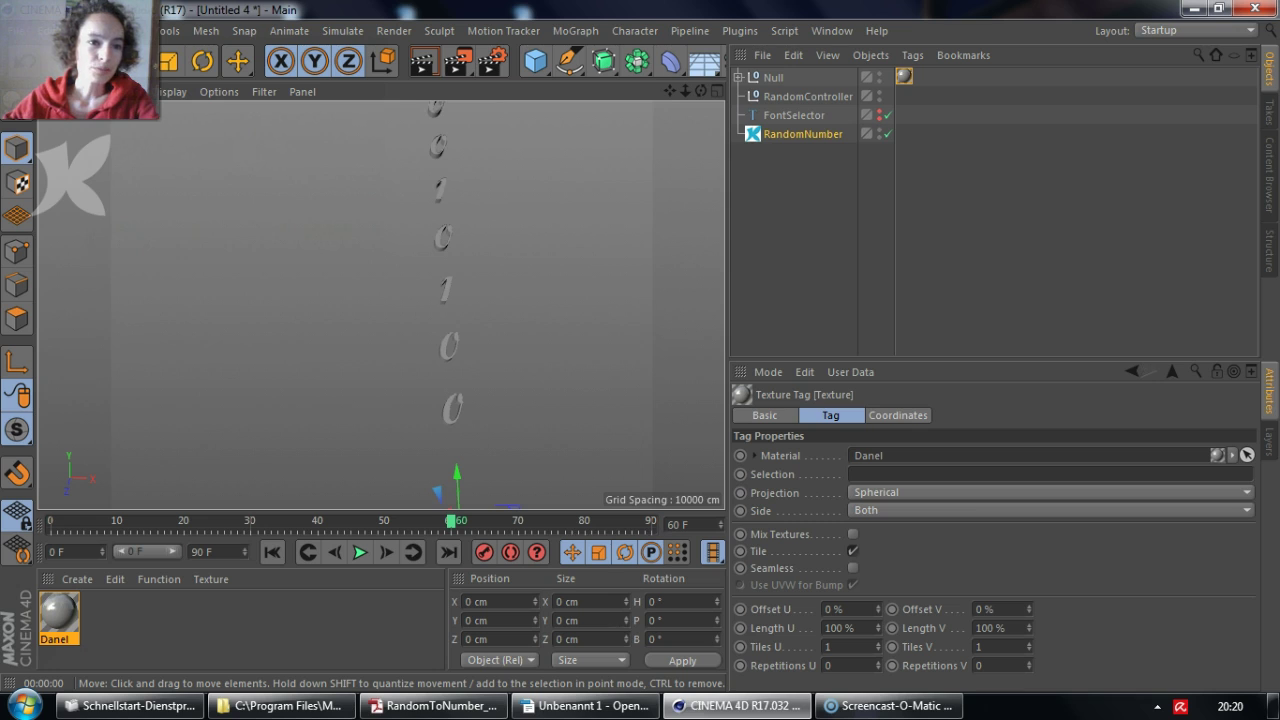